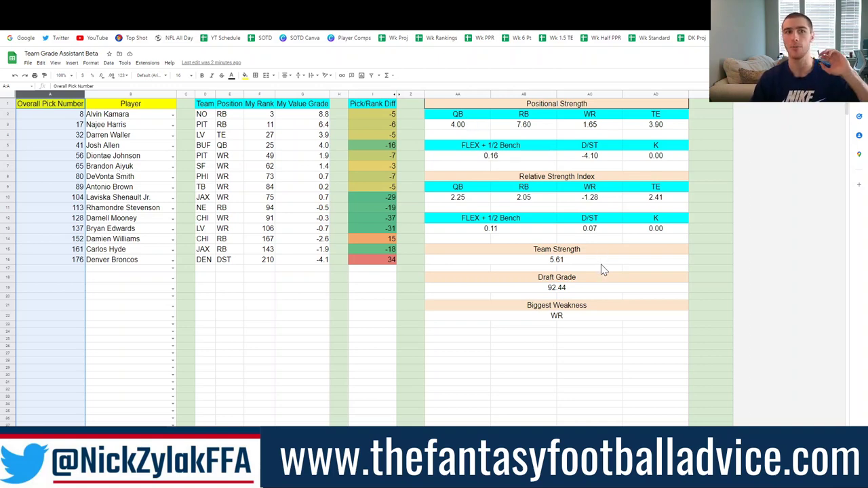
Step: Review the Player list and Pick/Rank Diff column in the draft grade sheet, and open its league settings sheet
left_click(124, 197)
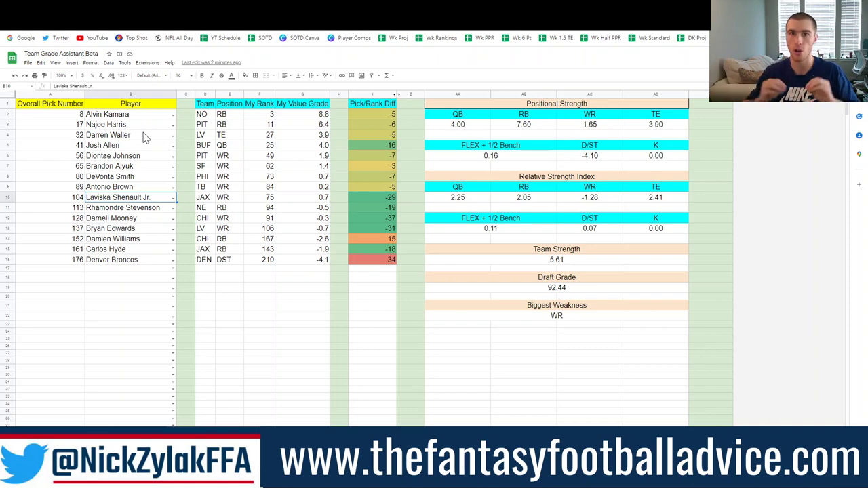
left_click(369, 95)
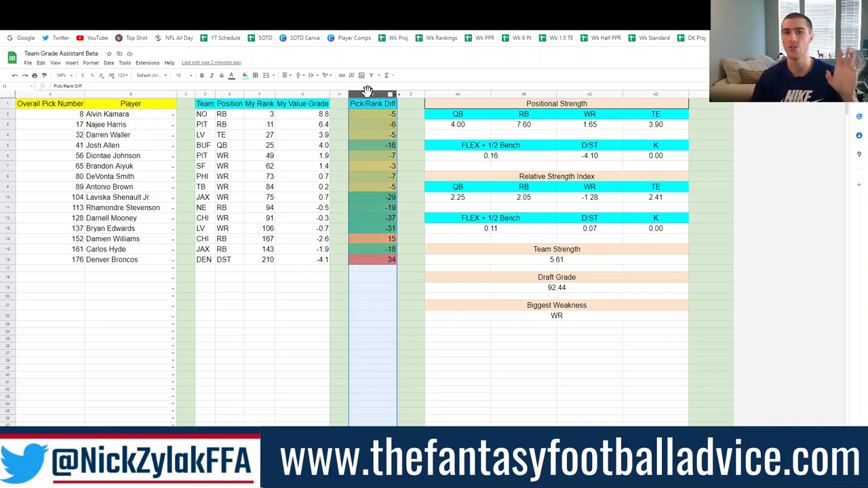
left_click(543, 363)
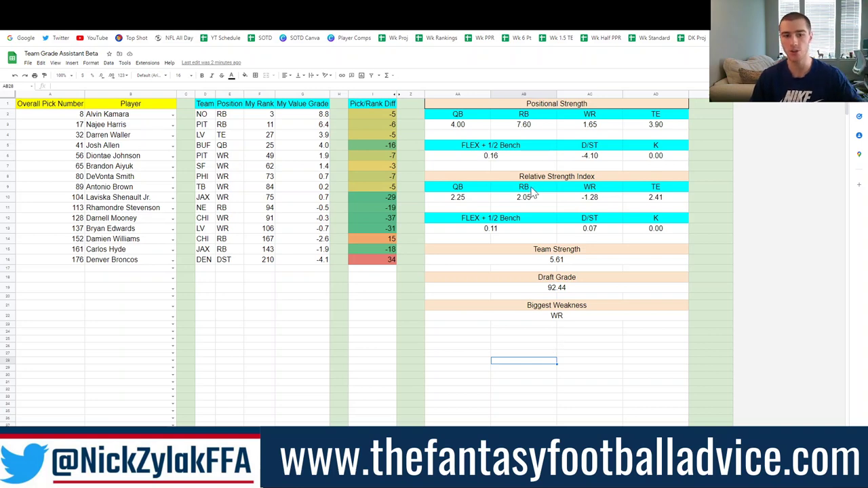
left_click(203, 437)
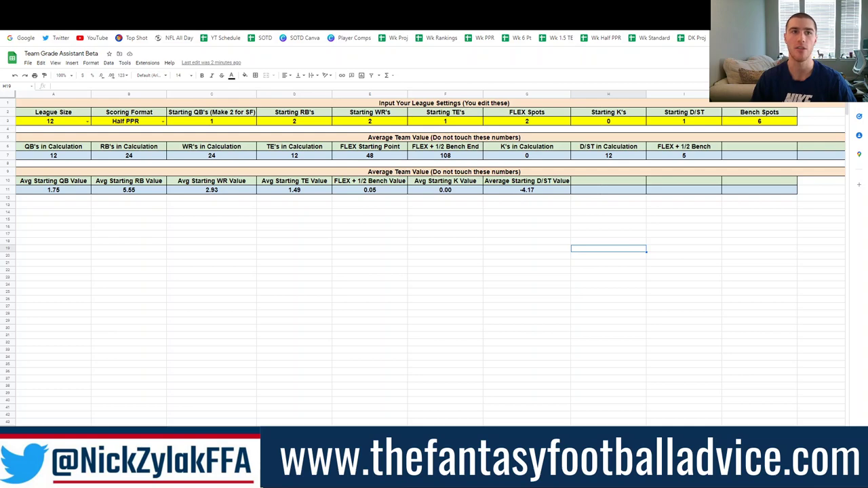
Step: Switch to the Trade Calculator Beta spreadsheet and review its editable league settings row and player rankings sheet
key("ctrl+Tab")
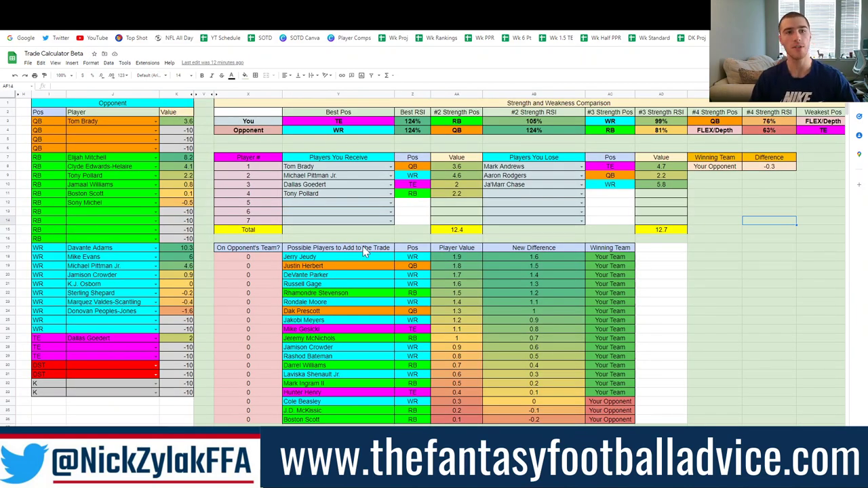
scroll(366, 251, "left", 5)
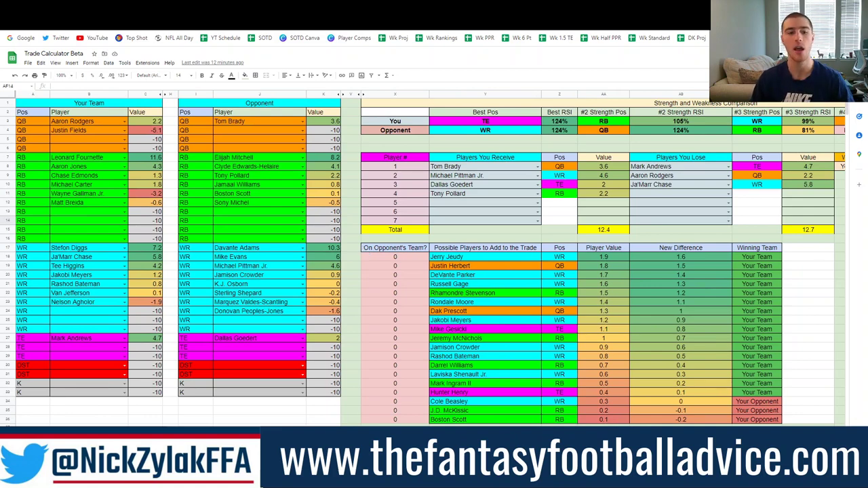
key("ctrl+shift+Page_Up")
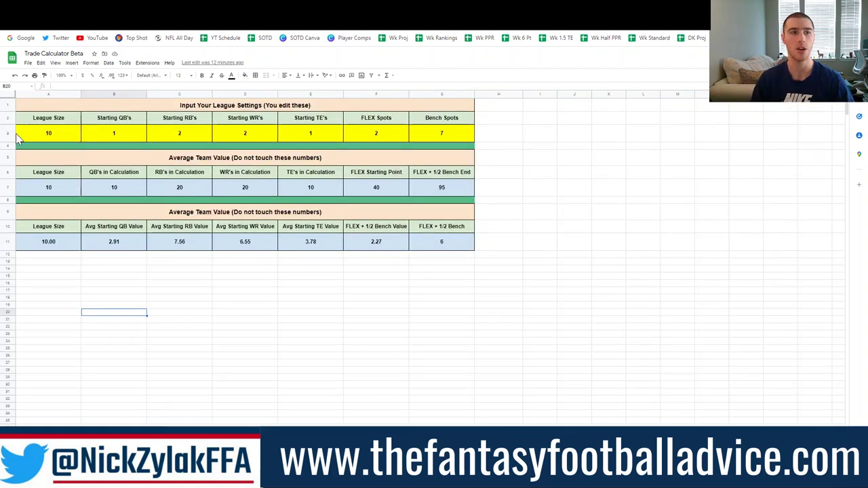
left_click(8, 132)
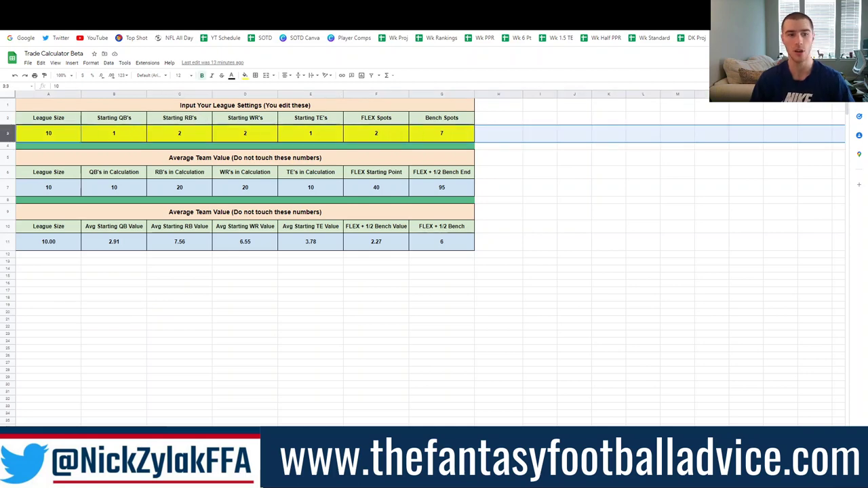
key("ctrl+shift+Page_Down")
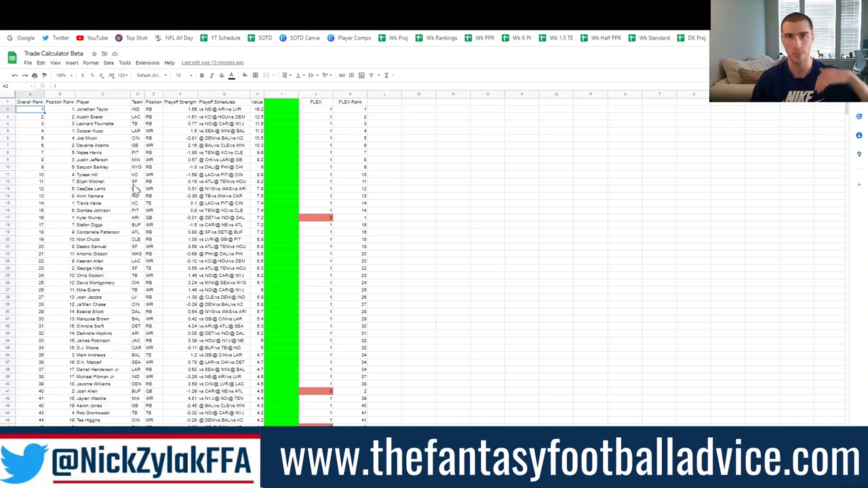
Step: Return to the trade sheet and highlight the Your Team columns A to C and the Opponent columns I to K
key("ctrl+shift+Page_Down")
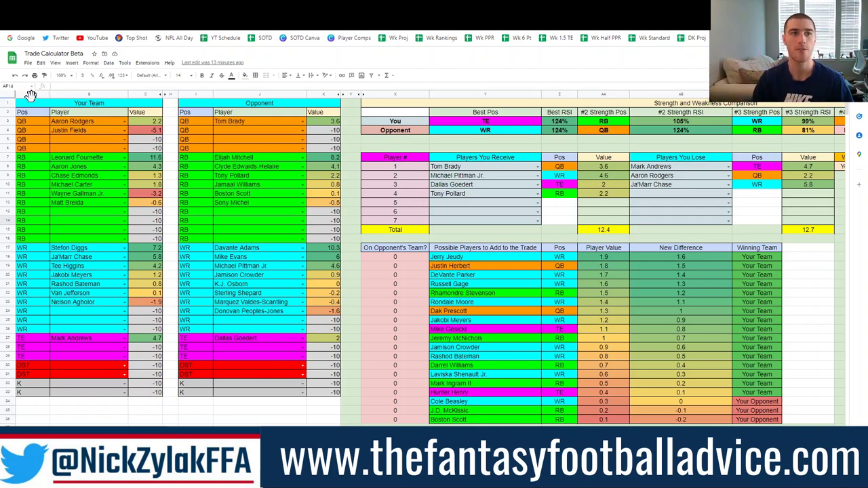
left_click_drag(43, 94, 118, 96)
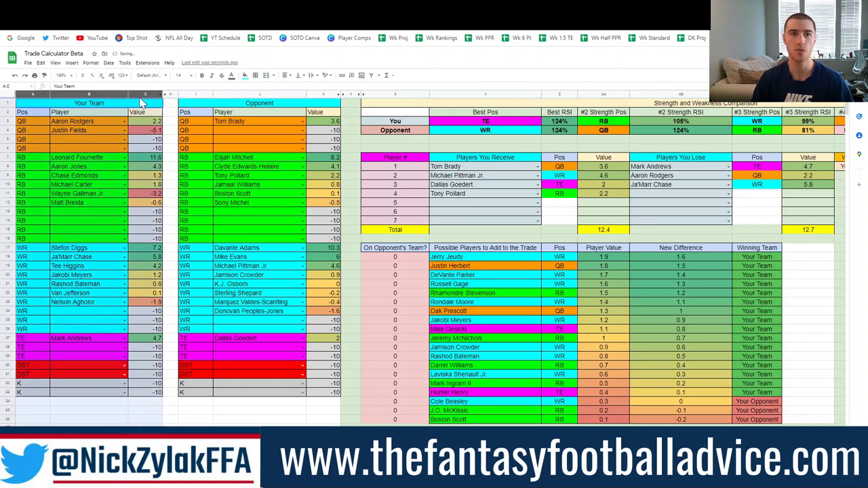
left_click(203, 93)
left_click_drag(202, 92, 325, 93)
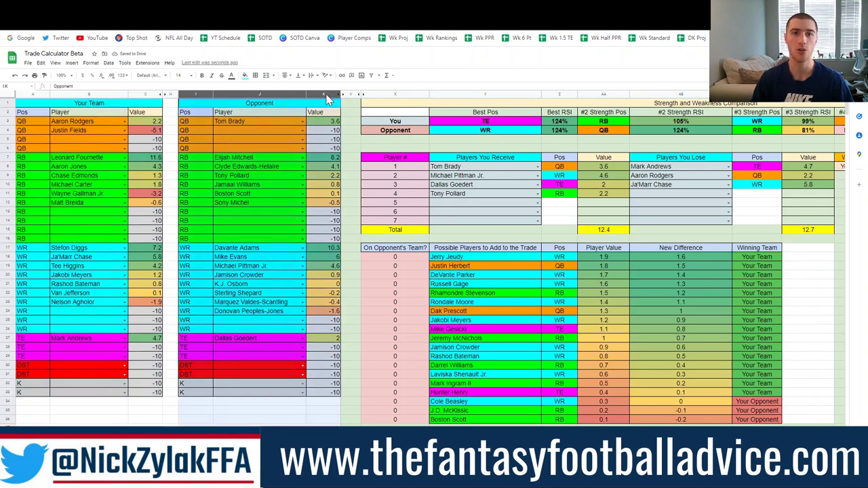
left_click(350, 251)
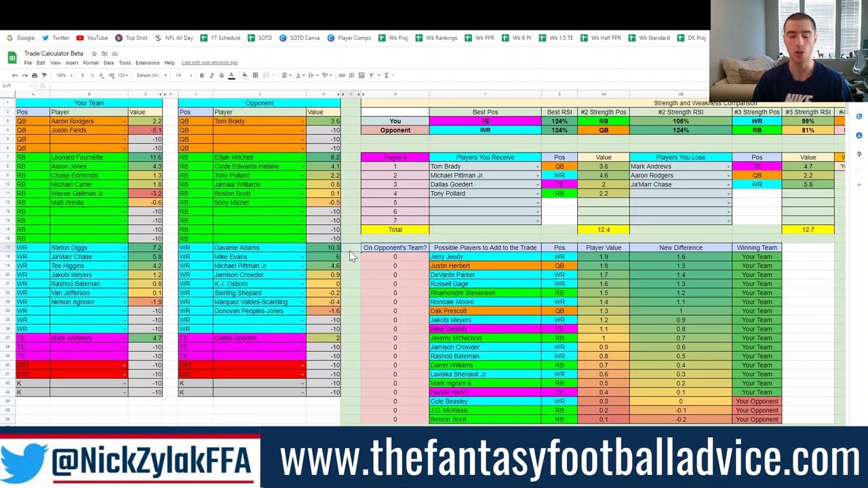
left_click(366, 247)
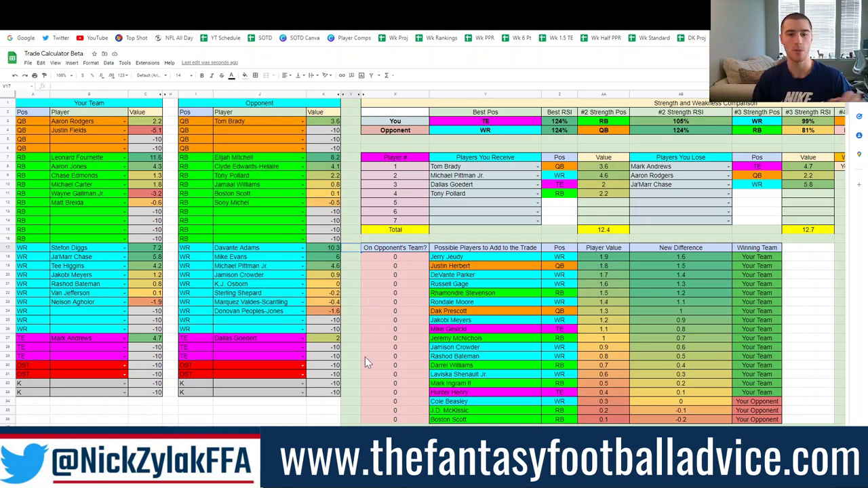
Step: Highlight the whole Strength and Weakness Comparison table, covering both the You and Opponent rows
scroll(370, 344, "right", 3)
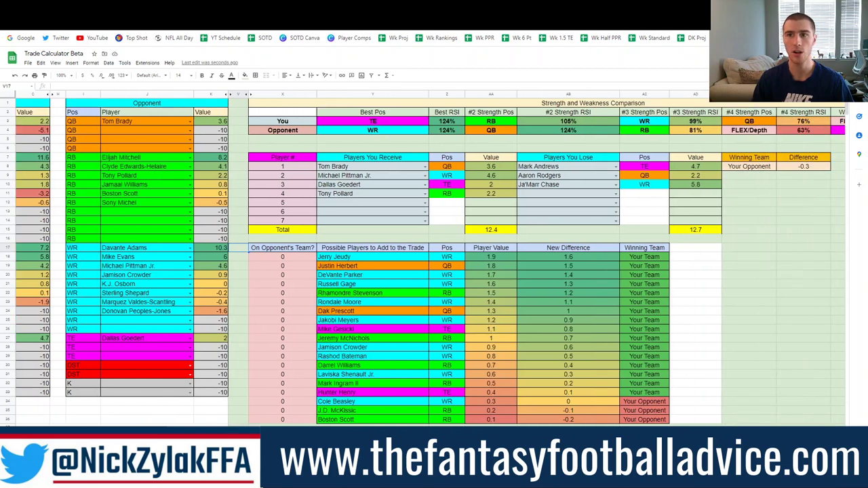
scroll(370, 344, "right", 2)
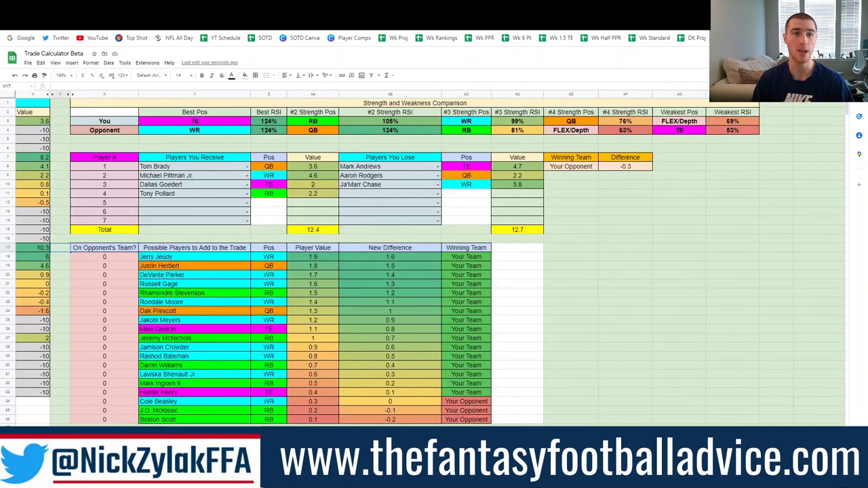
scroll(370, 344, "right", 3)
scroll(235, 198, "left", 1)
left_click_drag(100, 109, 507, 133)
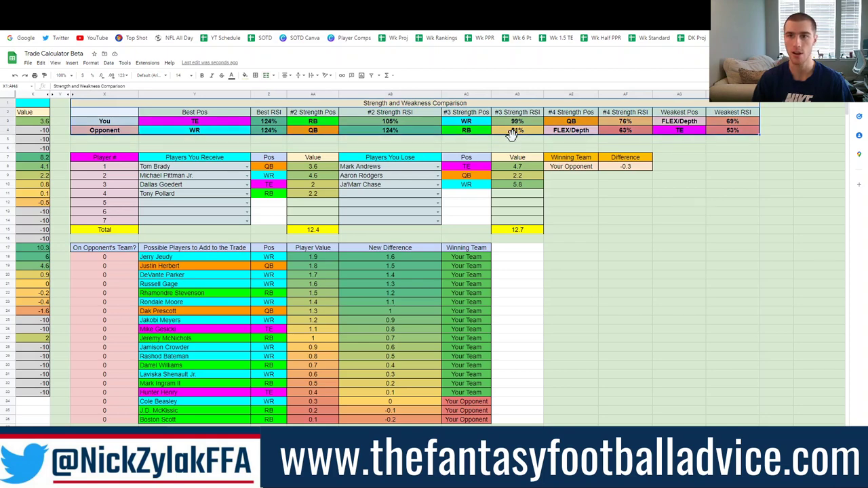
Step: Examine the ranked positions and RSI values for both teams, from best position through weakest position
left_click(212, 129)
left_click(265, 126)
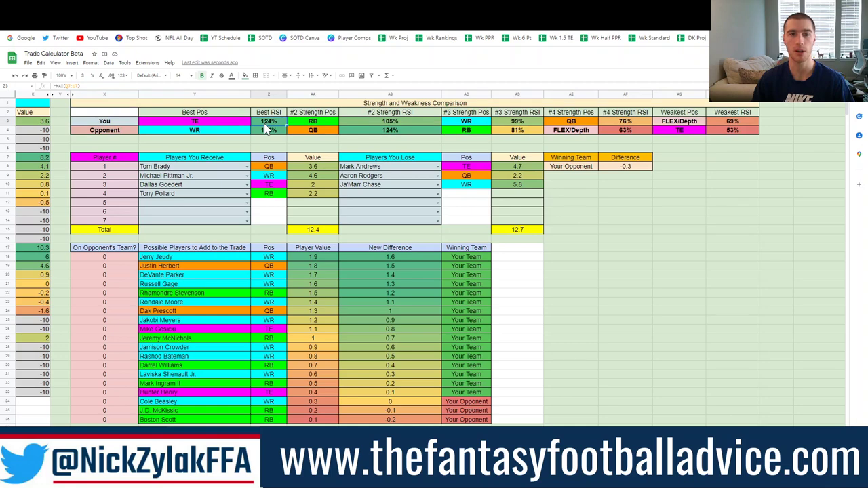
left_click(325, 129)
left_click(383, 126)
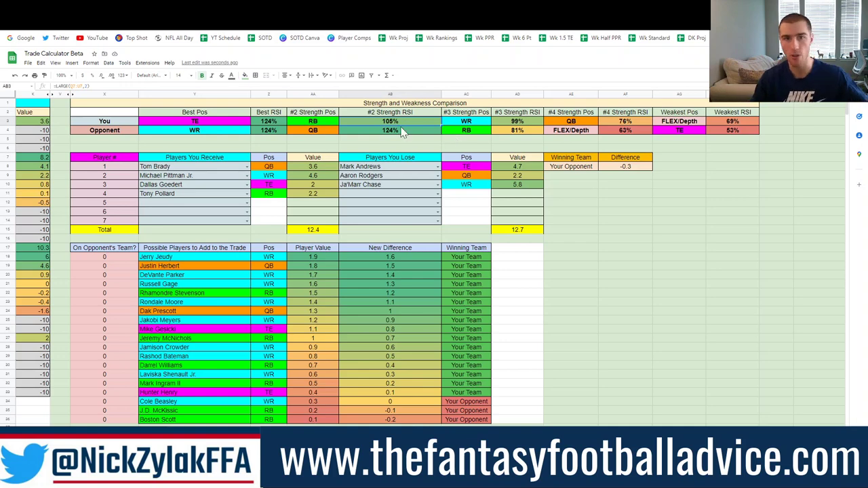
left_click(324, 129)
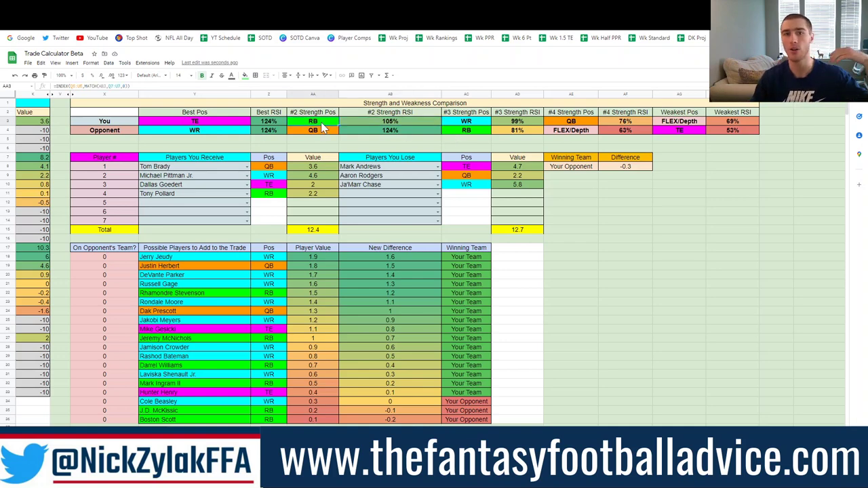
left_click(467, 125)
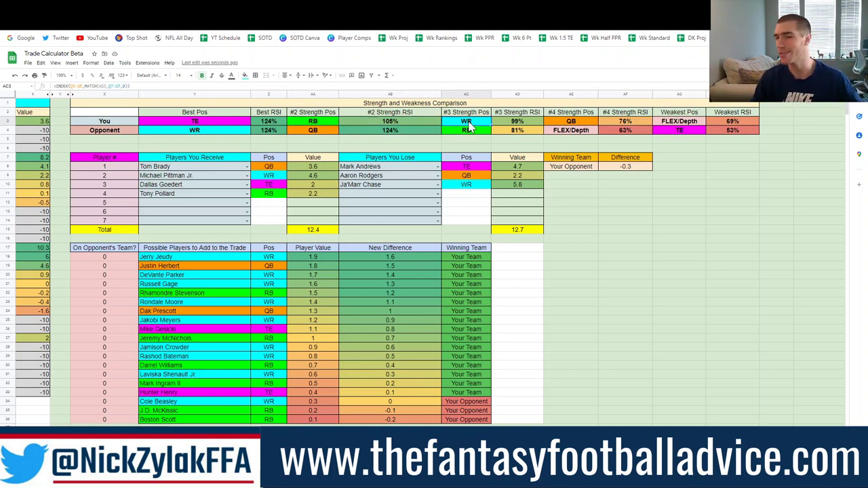
left_click(573, 123)
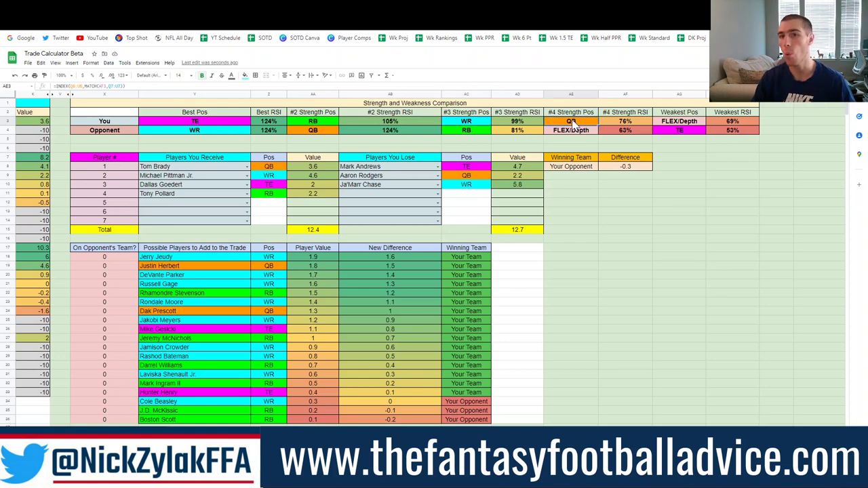
left_click(688, 123)
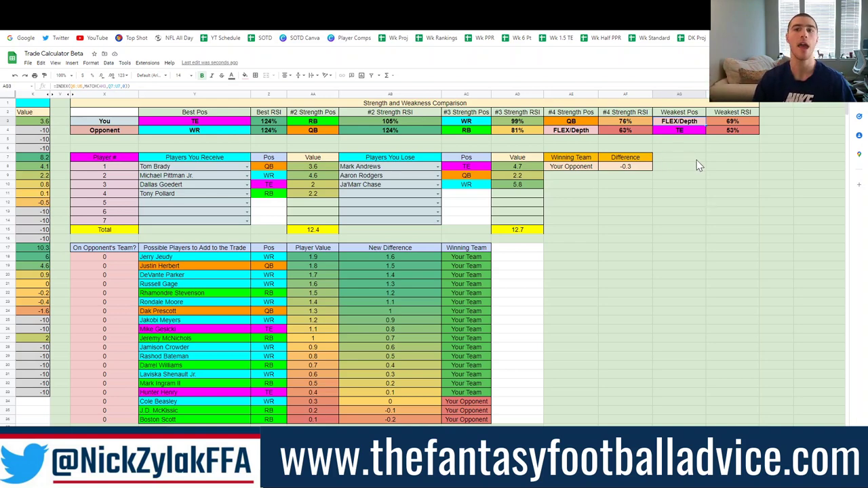
left_click_drag(692, 133, 727, 136)
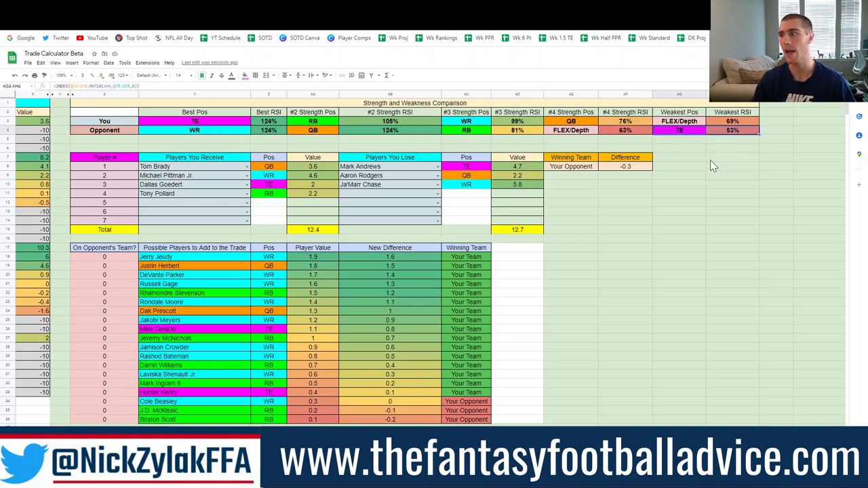
left_click(189, 135)
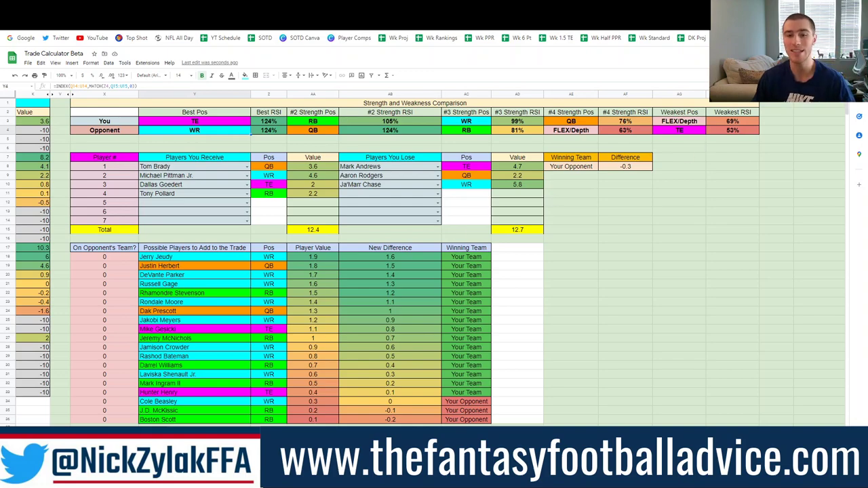
Step: Set player 1 under Players You Receive to Patrick Mahomes II
scroll(434, 258, "left", 5)
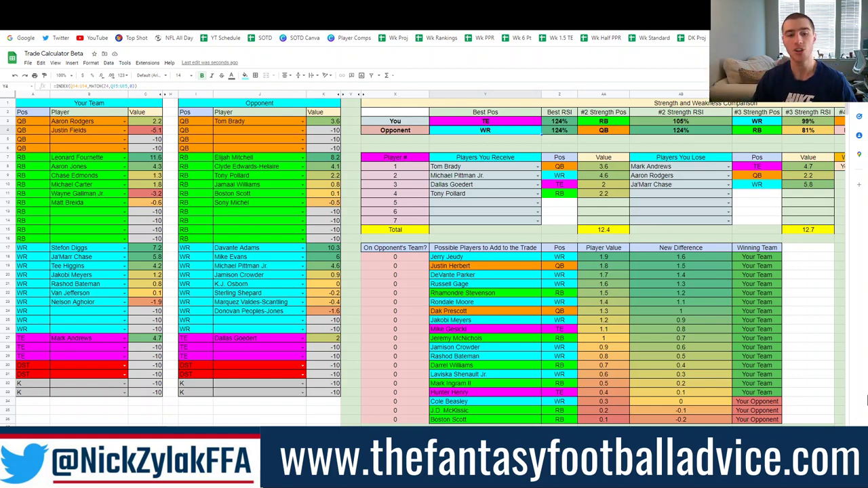
scroll(350, 271, "right", 5)
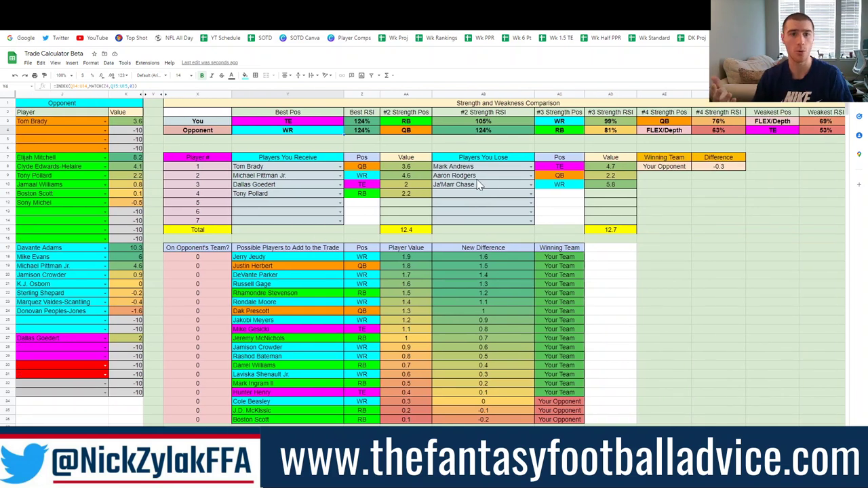
left_click(299, 170)
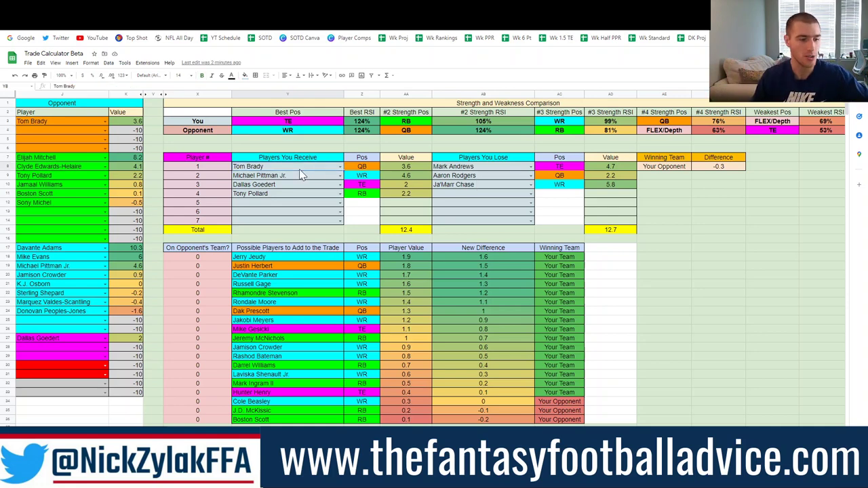
type("at")
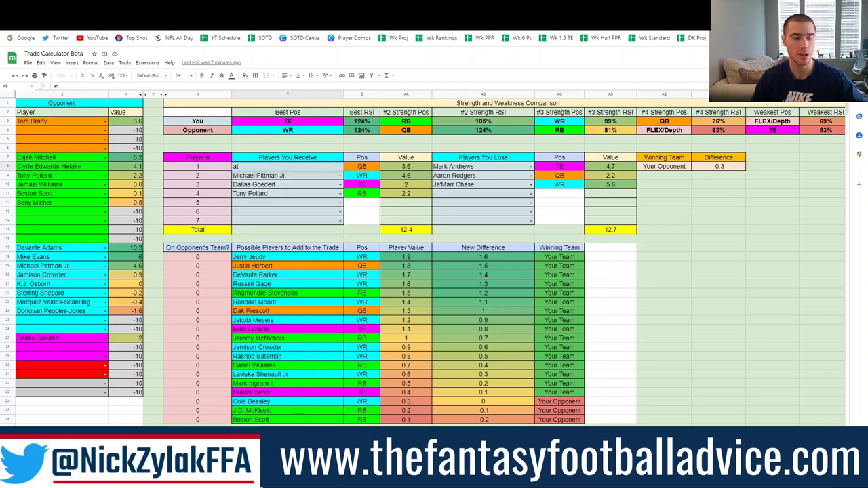
key("Home")
type("p")
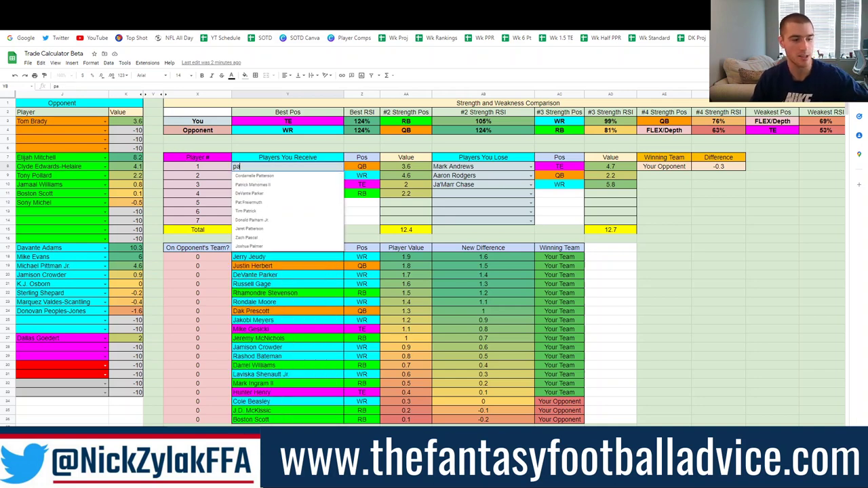
left_click(277, 191)
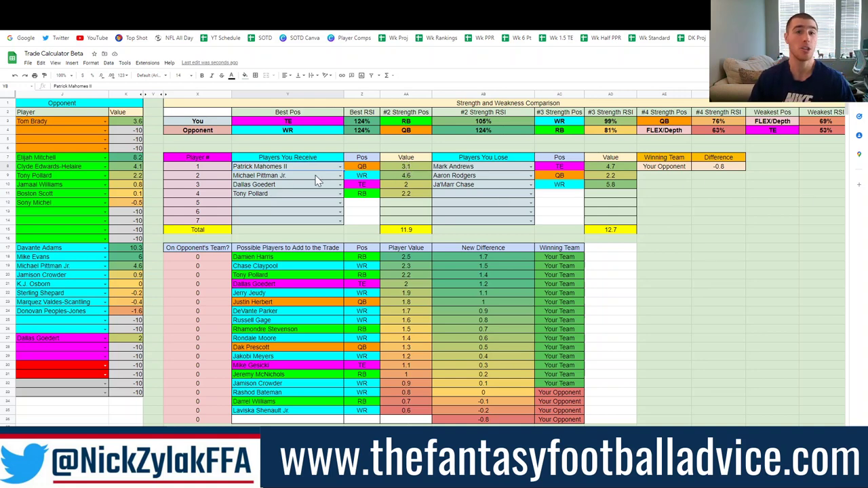
Step: Review the players received and lost in the trade, and inspect the Winning Team result
left_click(291, 157)
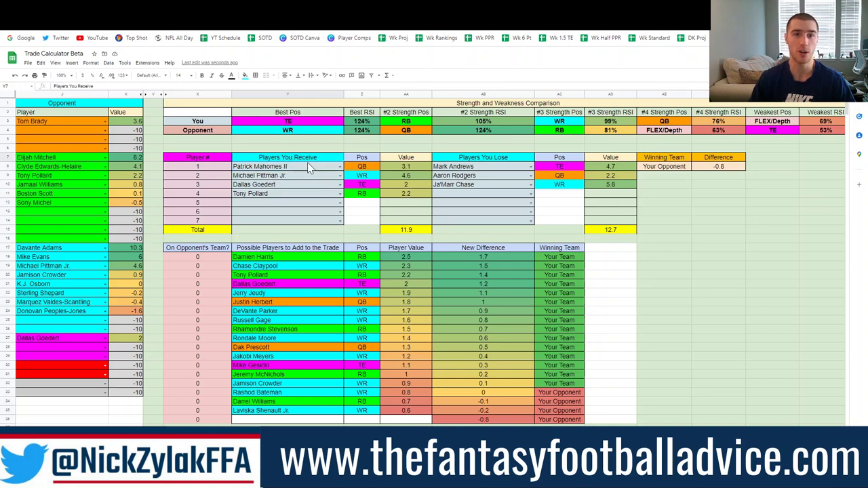
left_click(487, 159)
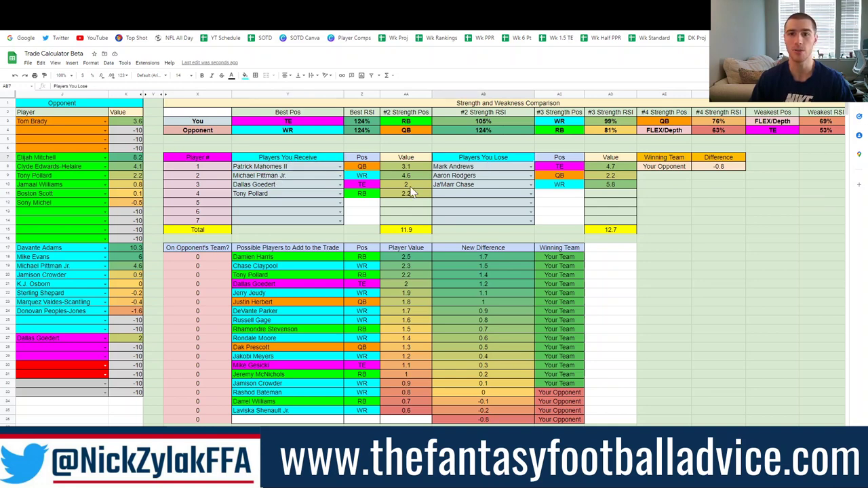
left_click(270, 183)
left_click(269, 194)
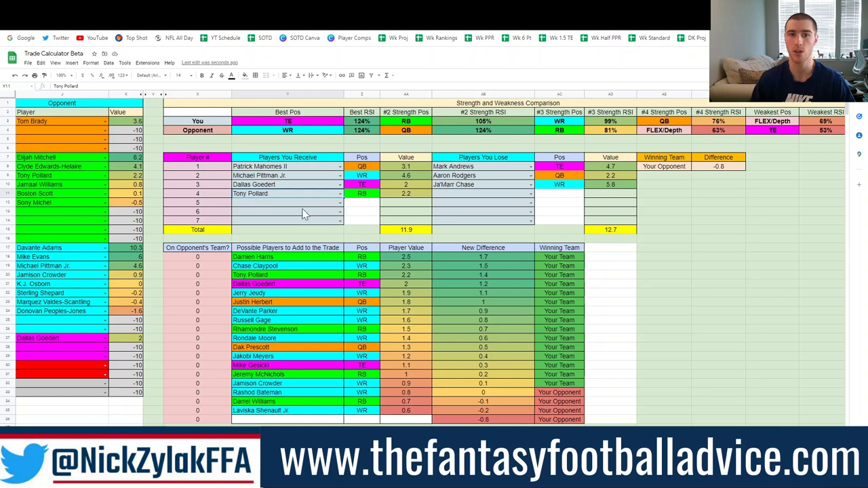
left_click(501, 175)
left_click(502, 185)
left_click(659, 167)
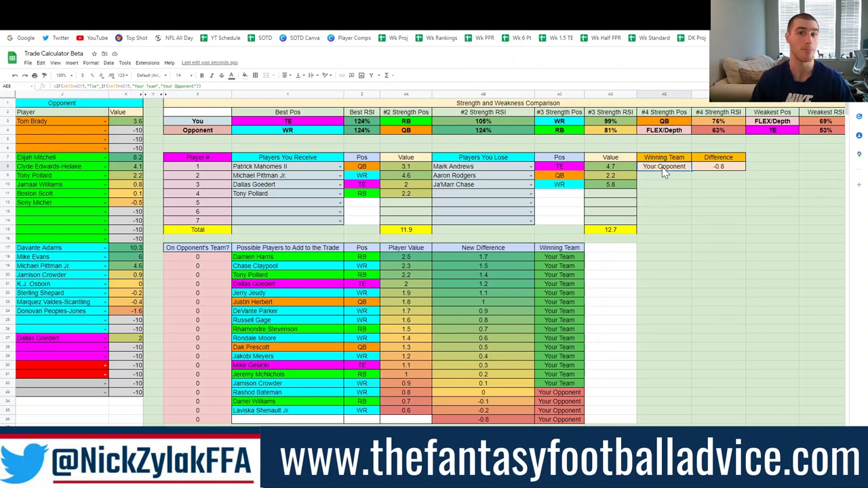
Step: Inspect the trade's Difference value and the Winning Team, New Difference and player columns of the Possible Players to Add to the Trade table
left_click(726, 168)
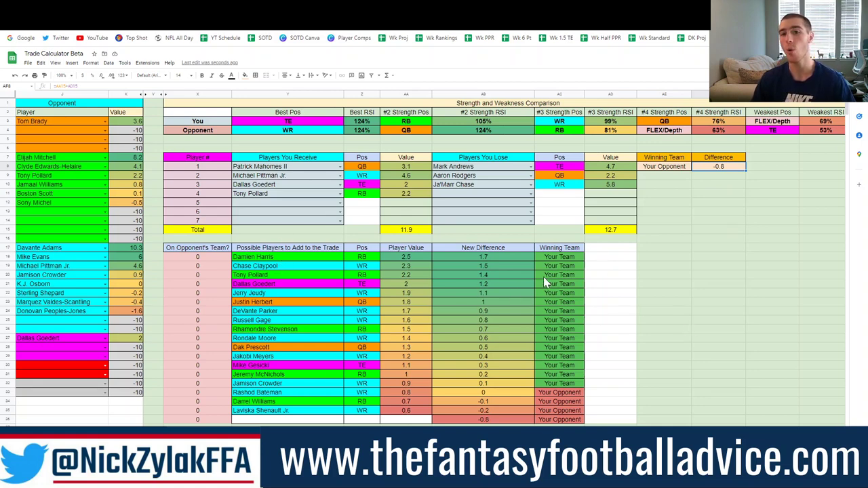
left_click_drag(563, 261, 564, 388)
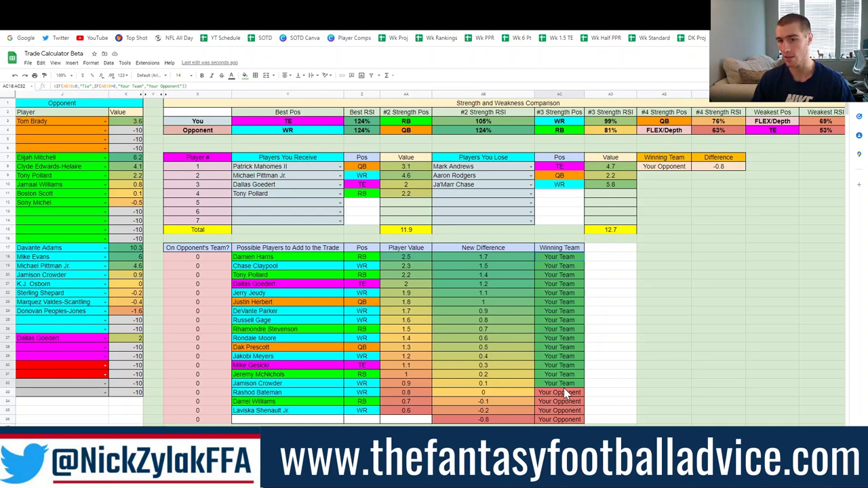
left_click_drag(479, 258, 486, 387)
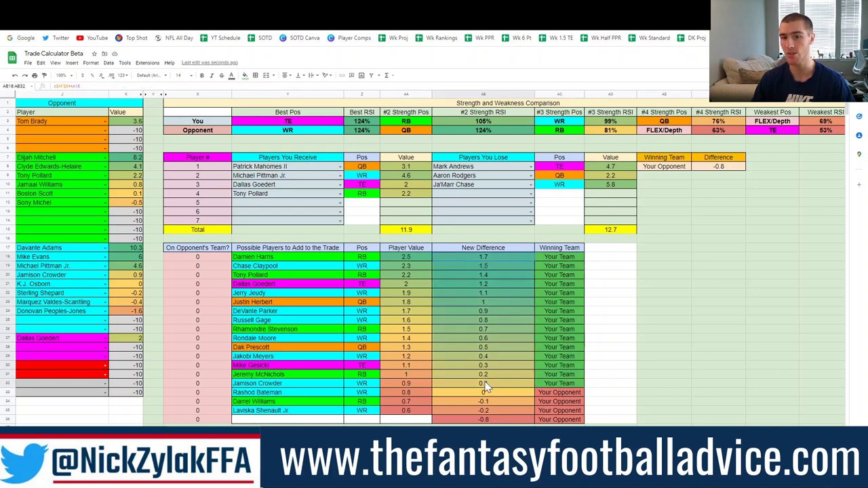
left_click_drag(296, 262, 331, 350)
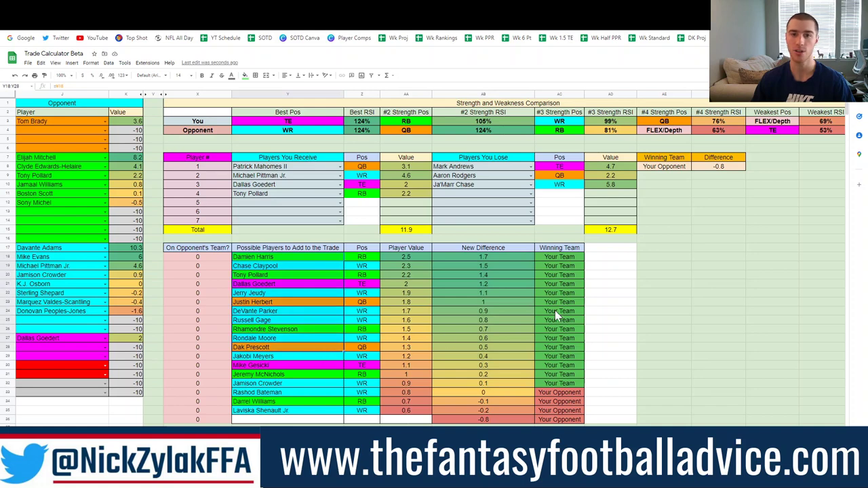
left_click(721, 284)
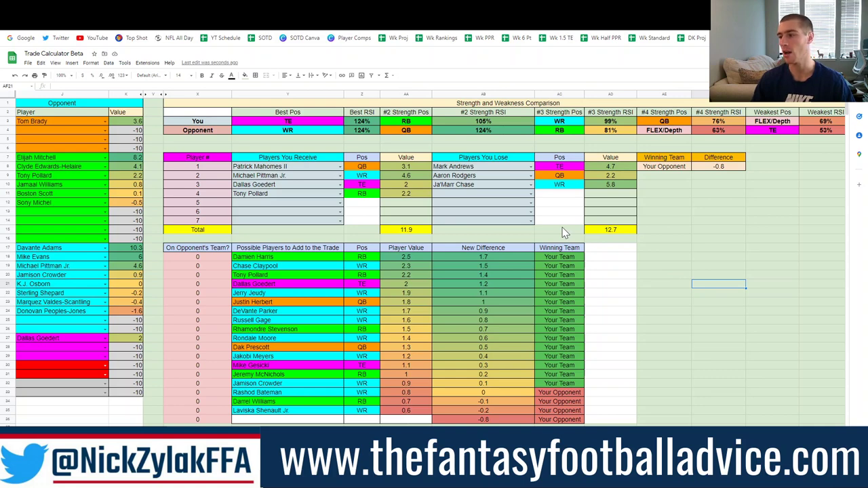
Step: Clear all players entered under Players You Lose and Players You Receive
left_click_drag(475, 166, 483, 185)
key("Delete")
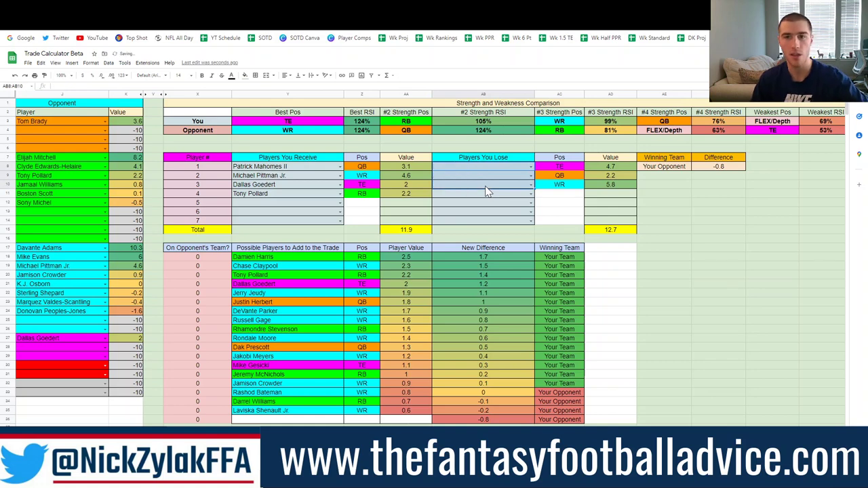
left_click_drag(293, 169, 287, 199)
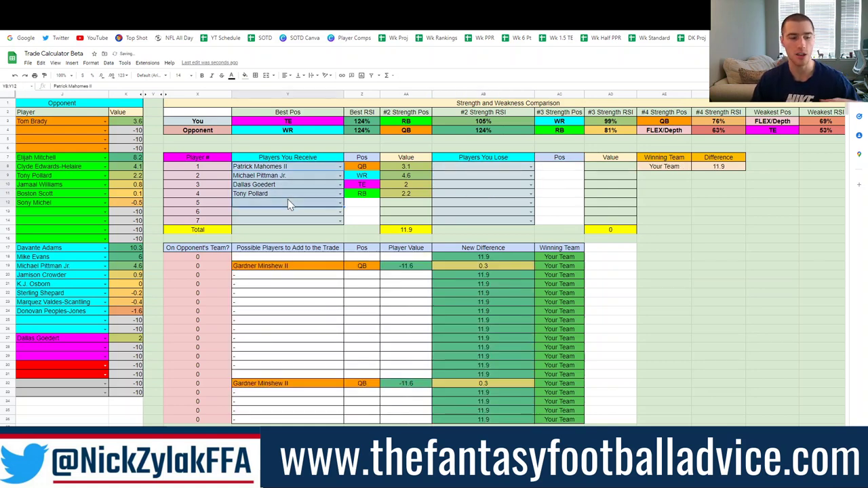
key("Delete")
left_click(312, 169)
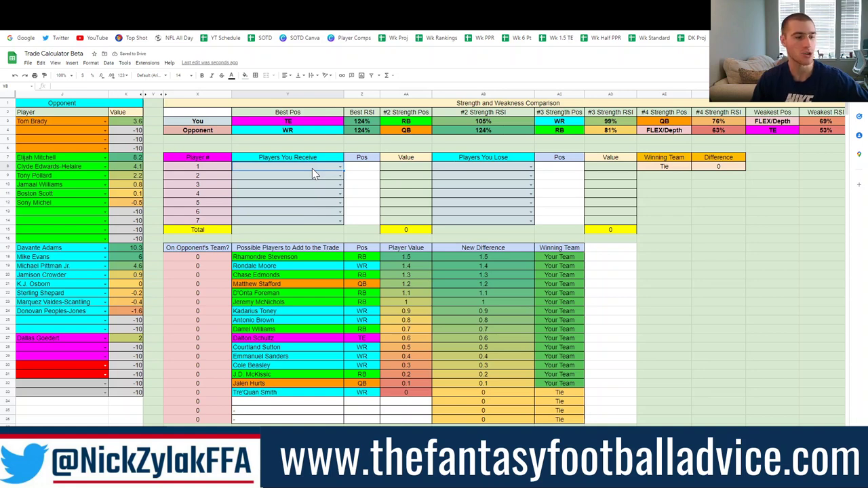
type("pitt")
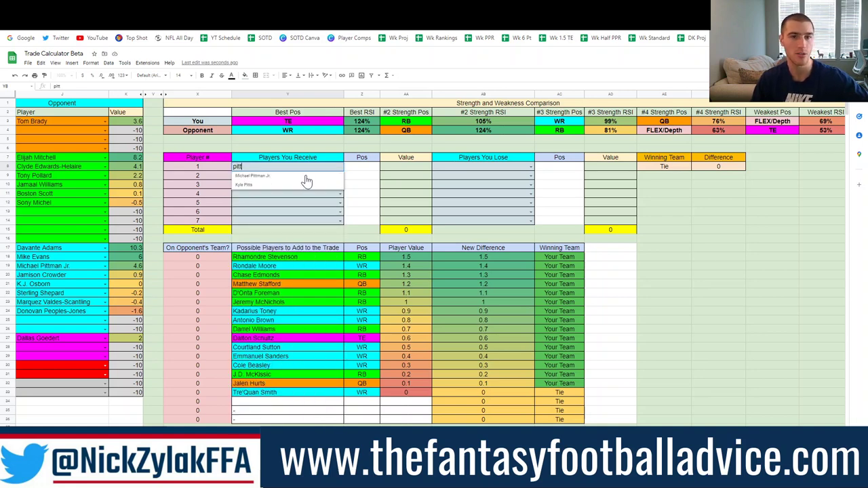
left_click(306, 177)
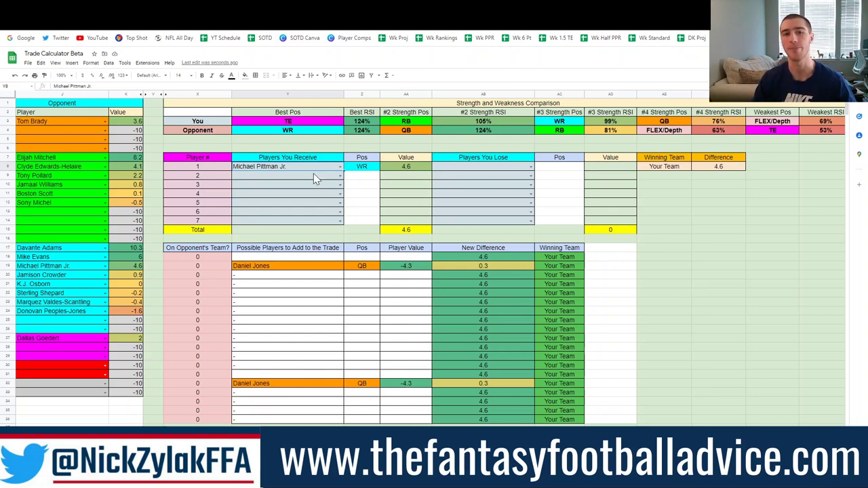
key("Delete")
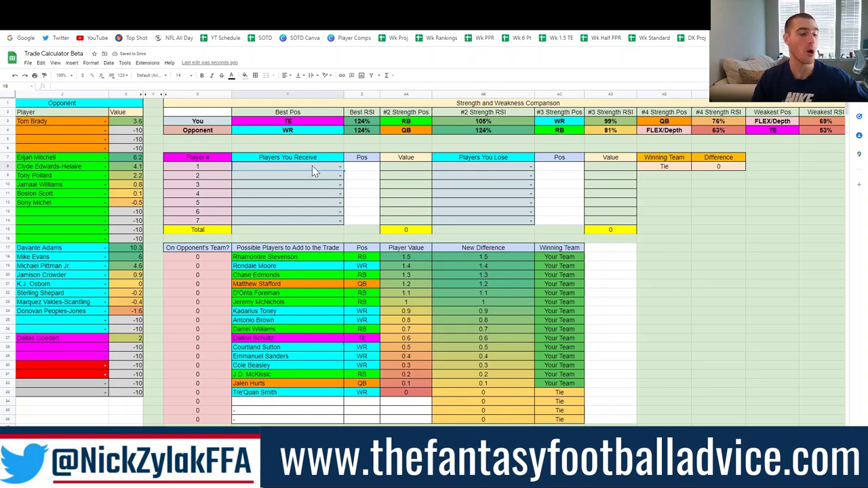
left_click(314, 167)
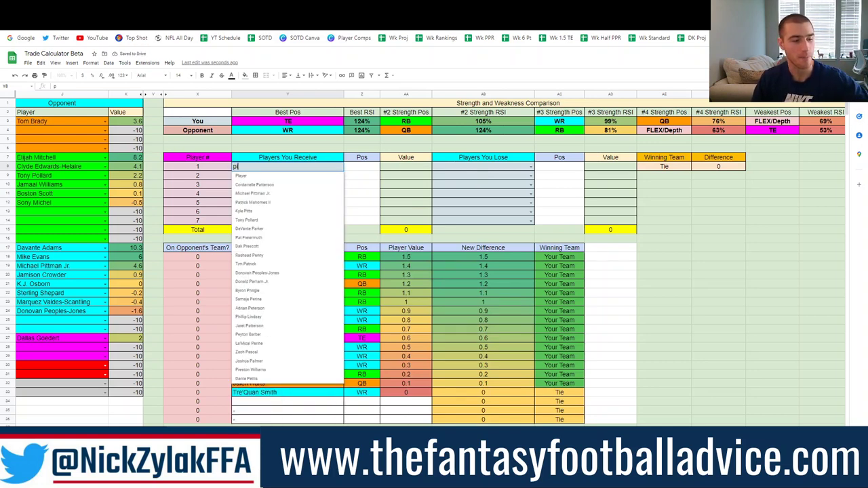
type("pitt")
left_click(294, 176)
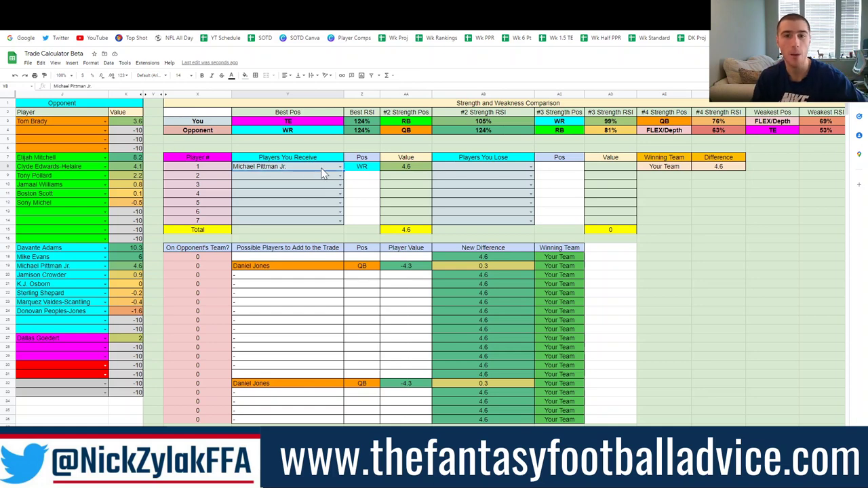
key("Delete")
Step: Set player 1 under Players You Lose to Michael Pittman Jr
left_click(464, 169)
type("pitt")
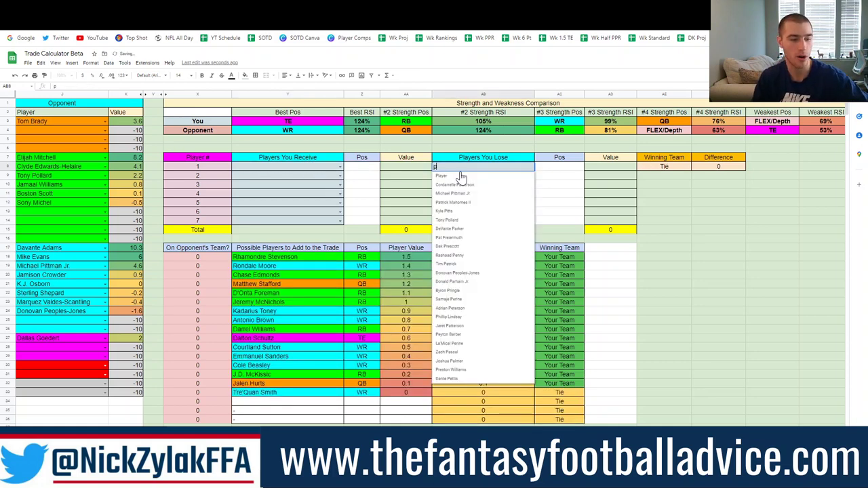
left_click(467, 175)
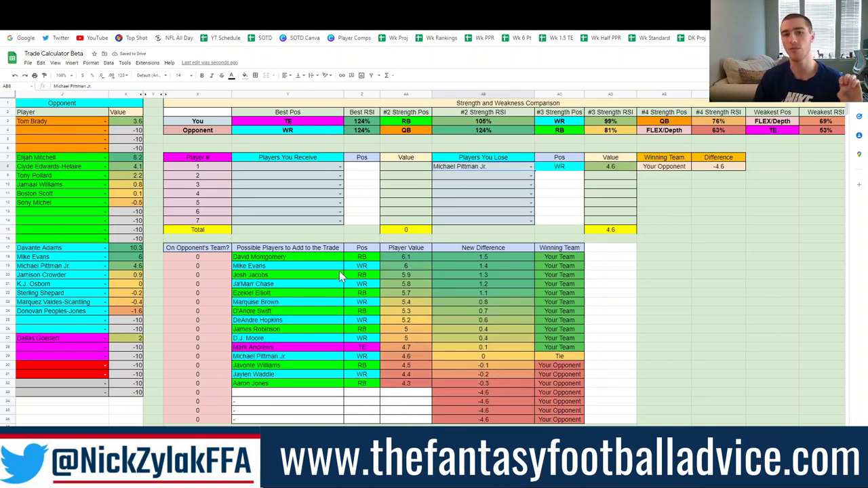
Step: Examine the suggested players to add in exchange for Michael Pittman Jr., comparing their New Difference values from the best offers down to an even trade
left_click(516, 257)
left_click(299, 257)
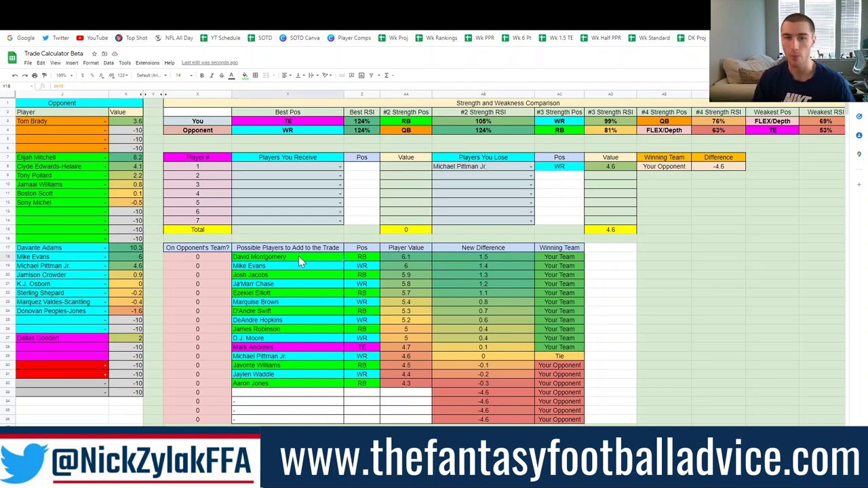
left_click(472, 166)
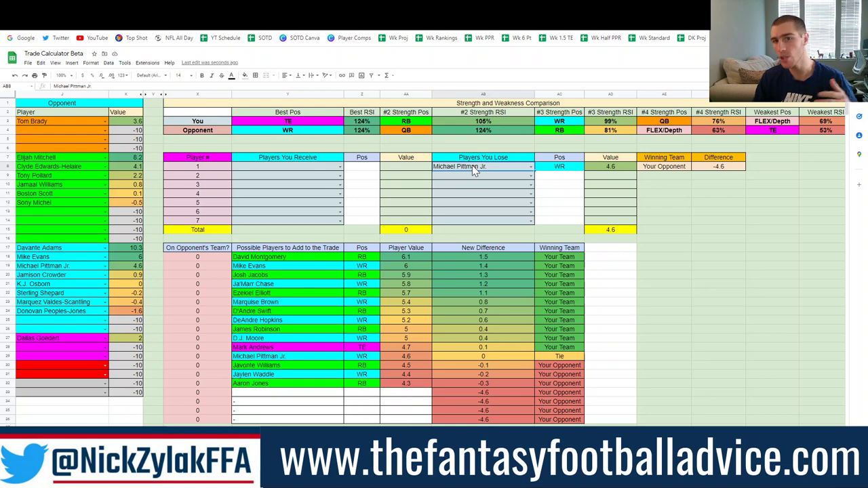
left_click(294, 258)
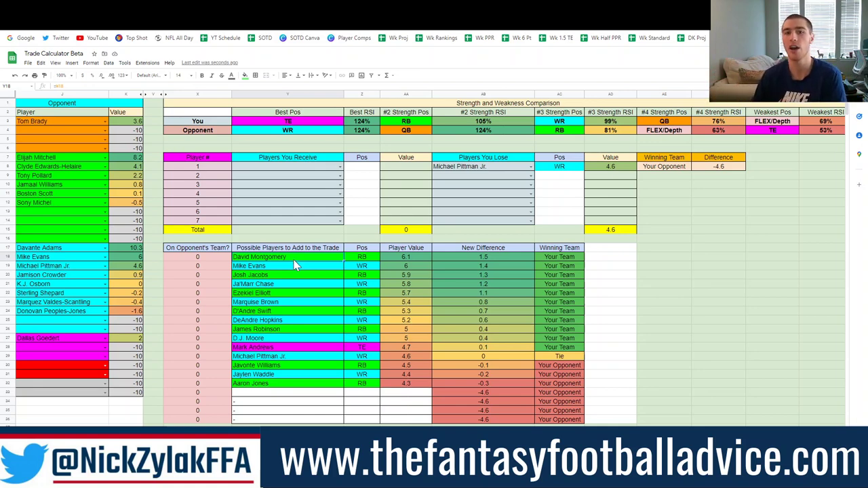
left_click(304, 272)
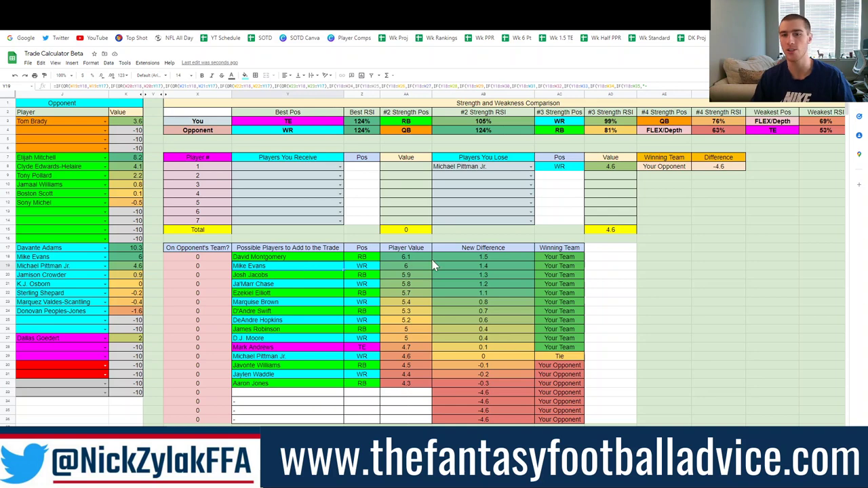
left_click_drag(475, 256, 473, 262)
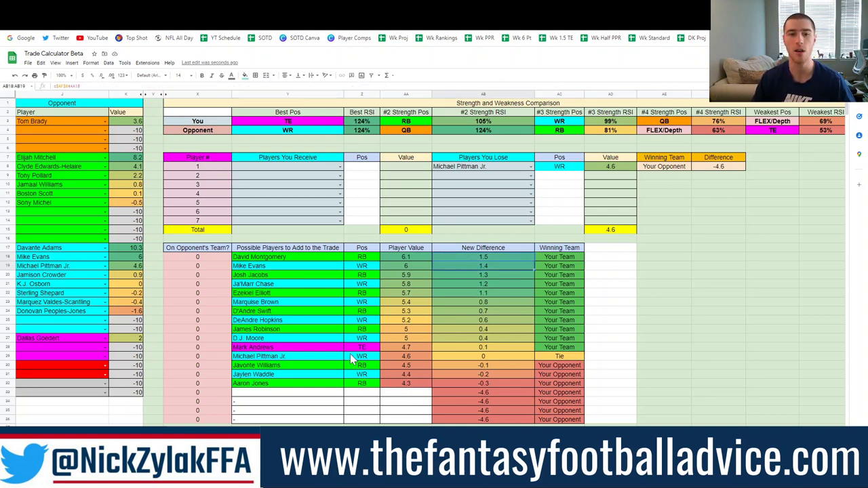
left_click(327, 355)
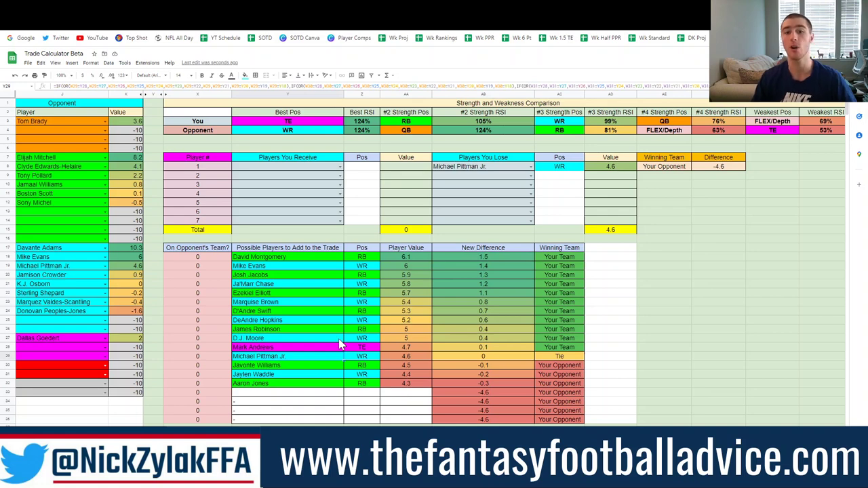
left_click(339, 338)
left_click(324, 318)
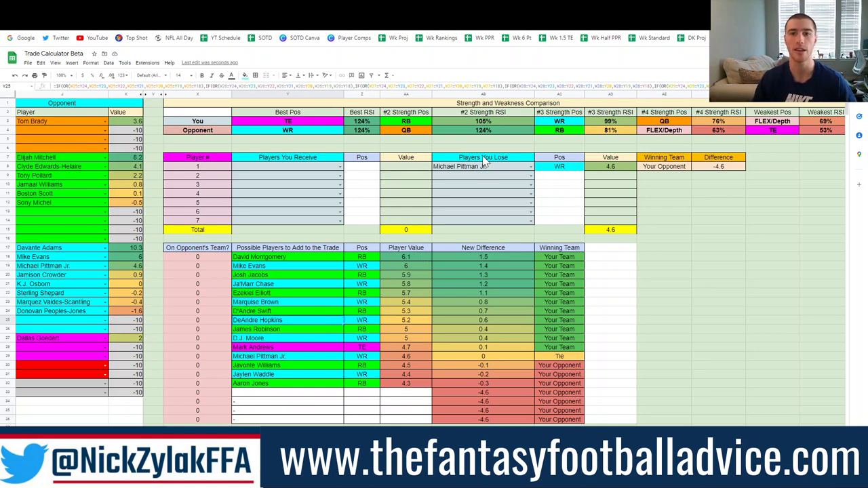
Step: Highlight the Players You Lose and Players You Receive entry areas and the Strength and Weakness Comparison table
left_click_drag(487, 160, 474, 185)
left_click_drag(268, 166, 262, 192)
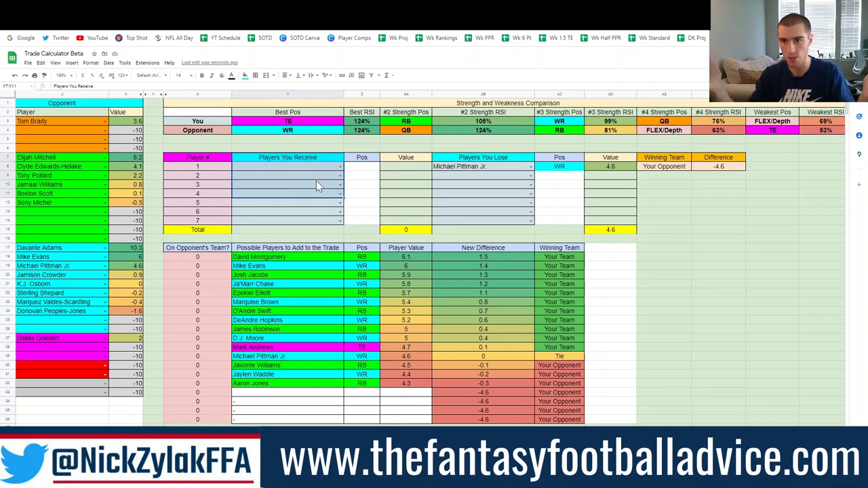
left_click_drag(363, 107, 387, 134)
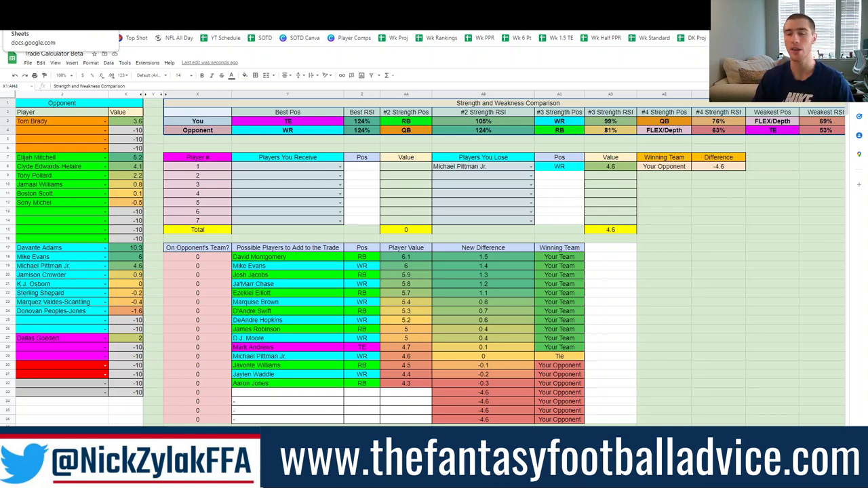
Step: Switch to the Optimal Draft Strategy spreadsheet and review the draft strategies listed in column A, including Hero RB Win Rate
left_click(40, 17)
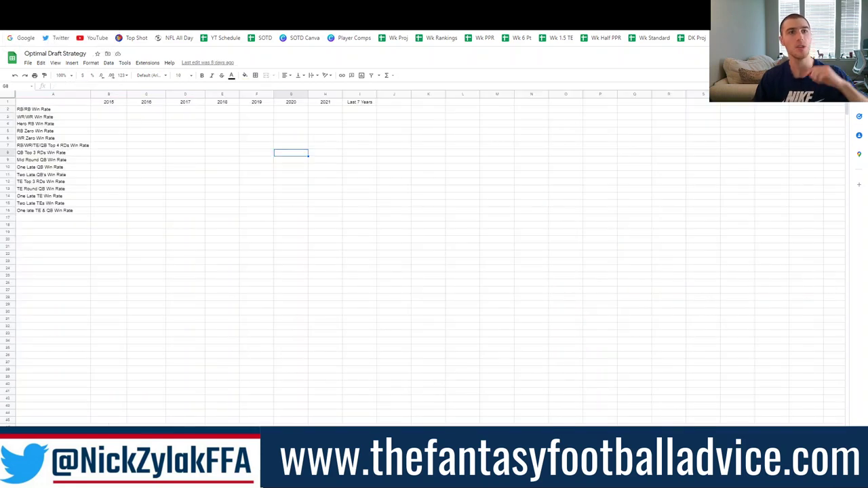
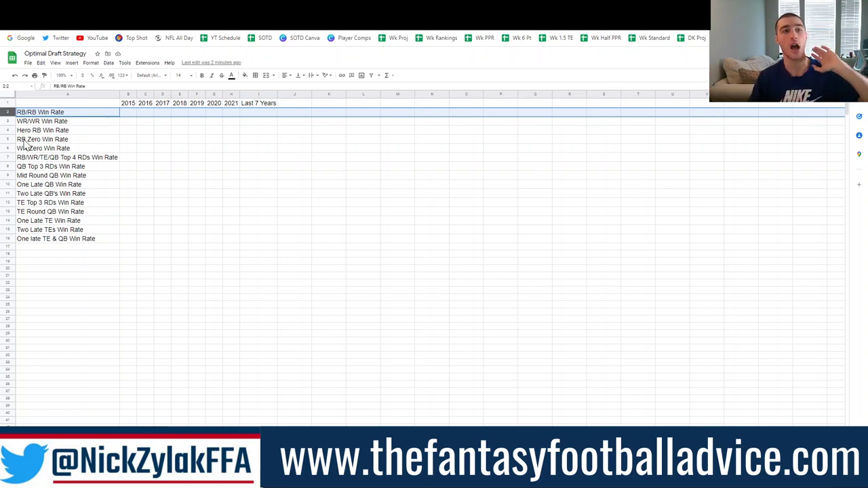
left_click(57, 92)
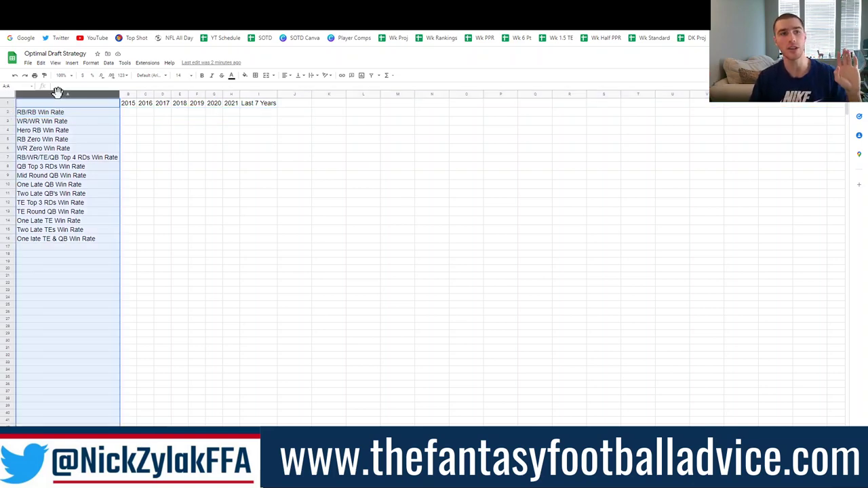
left_click(29, 133)
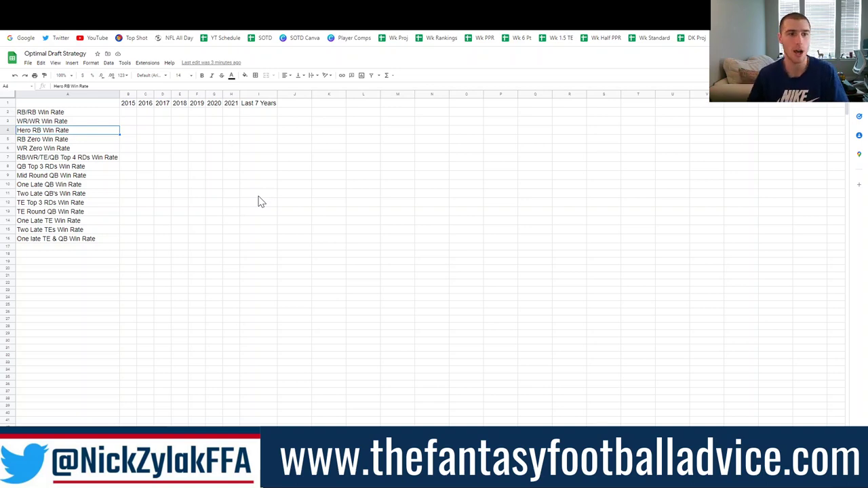
left_click(76, 92)
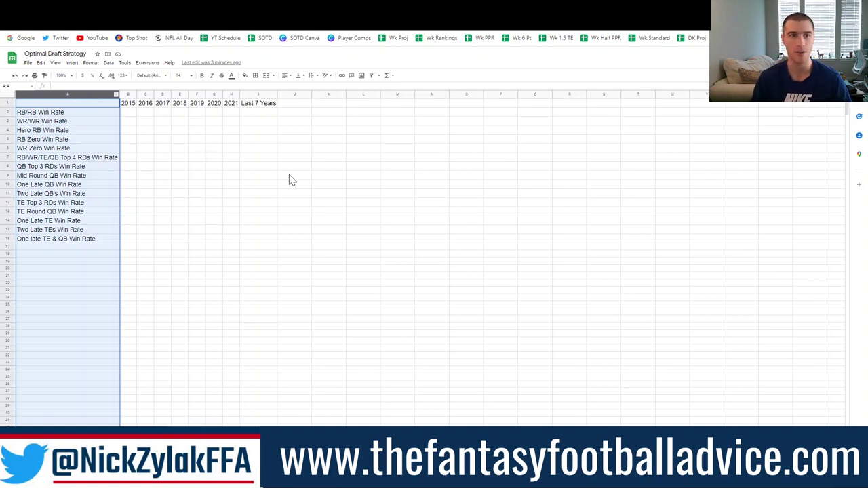
left_click(290, 178)
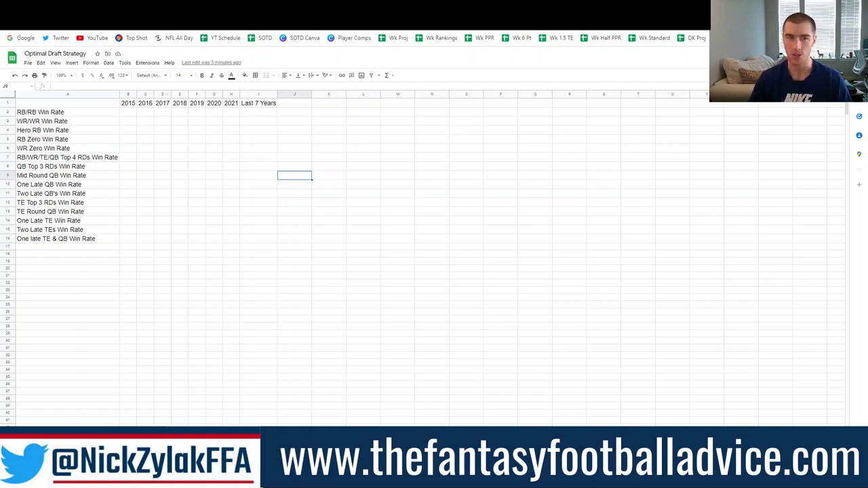
Step: Switch to the 2022 Rankings spreadsheet, highlight the Change and ▲/▼ columns, and look through the ranked players before returning to the first row
left_click(61, 14)
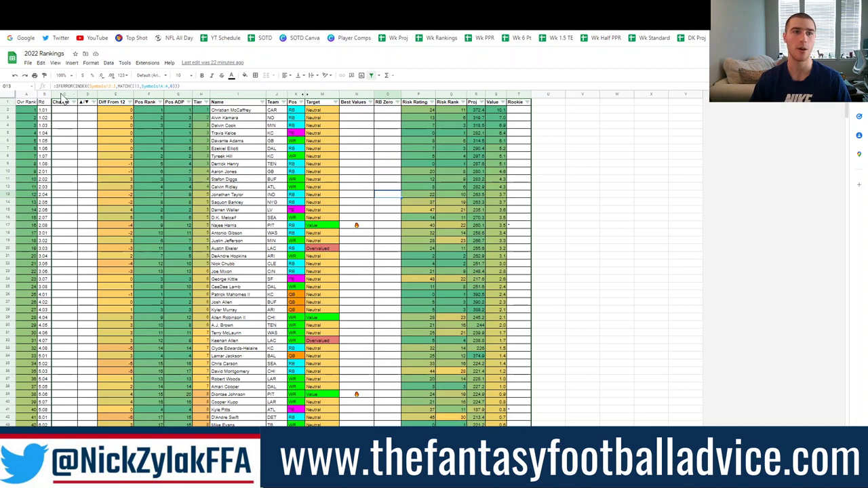
left_click_drag(61, 94, 87, 94)
left_click(83, 142)
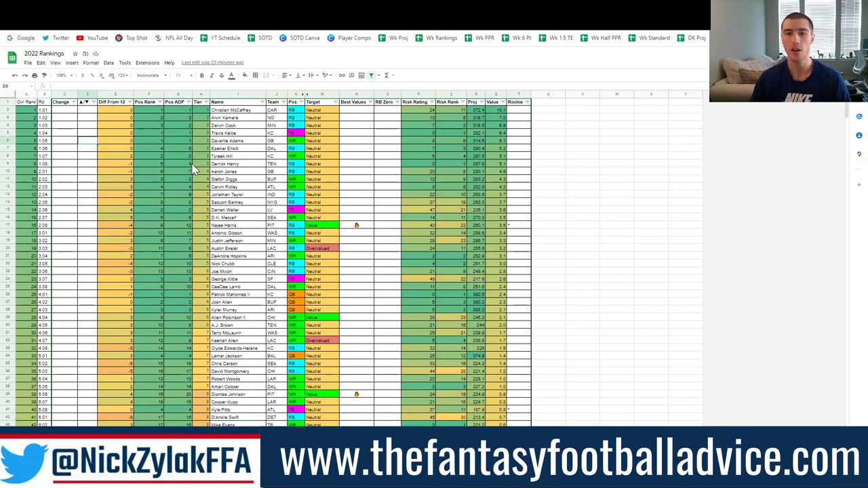
scroll(409, 225, "down", 5)
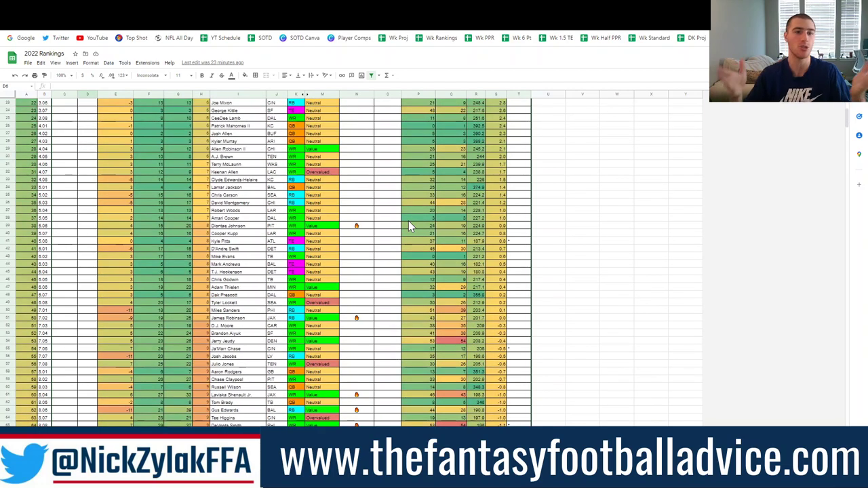
scroll(409, 225, "down", 3)
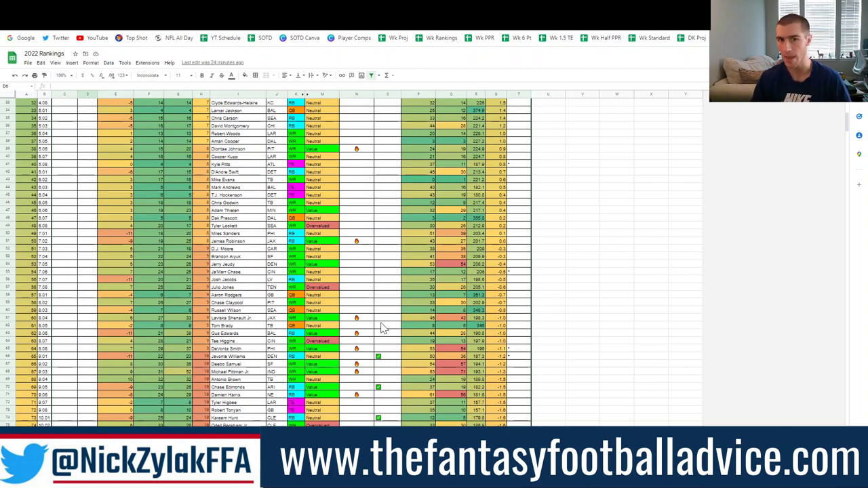
scroll(383, 328, "up", 10)
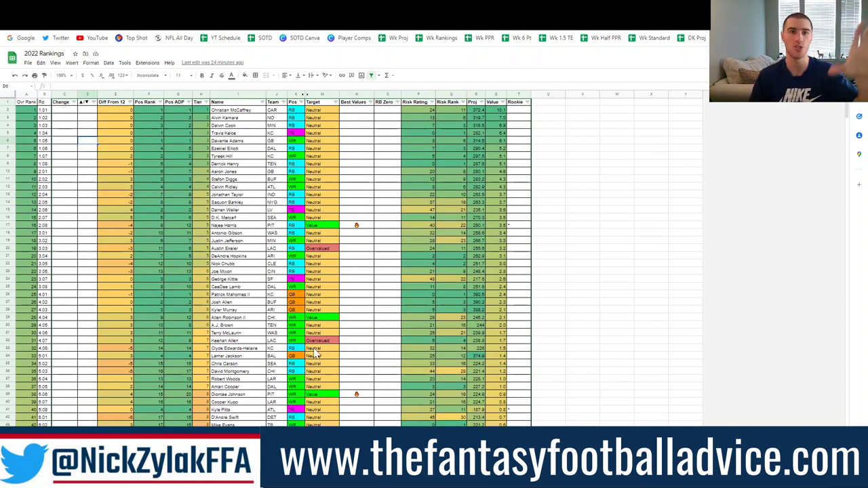
Step: Highlight the RB Zero column, look through the players it marks, and return to the first ranked rows
left_click(388, 94)
scroll(399, 237, "down", 5)
scroll(401, 241, "down", 3)
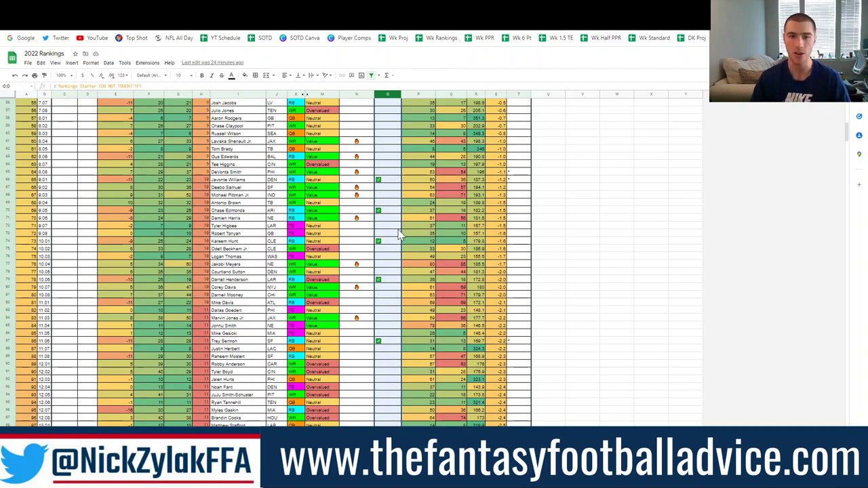
scroll(400, 234, "up", 15)
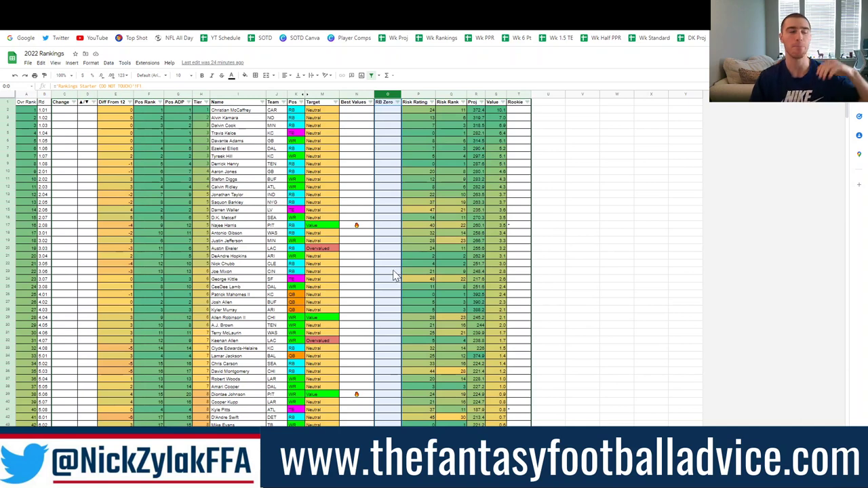
left_click(387, 263)
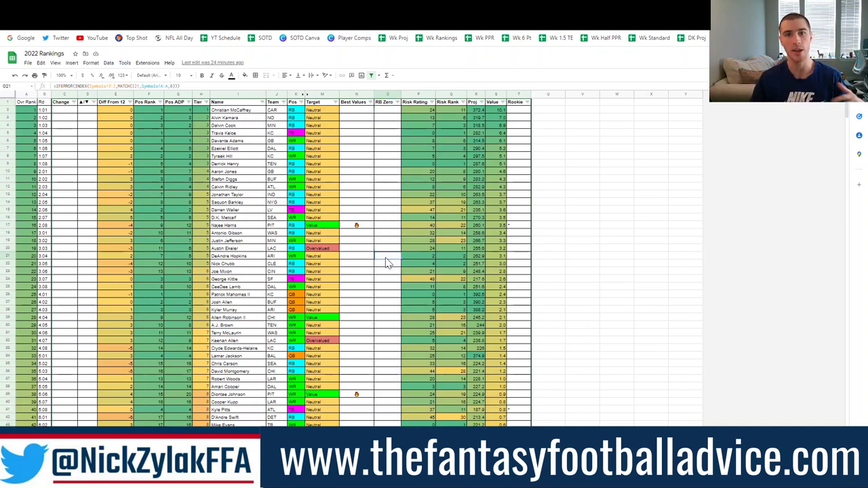
Step: Highlight the Best Values column, review the players carrying the flame symbol, and return to the first ranked rows
left_click(356, 93)
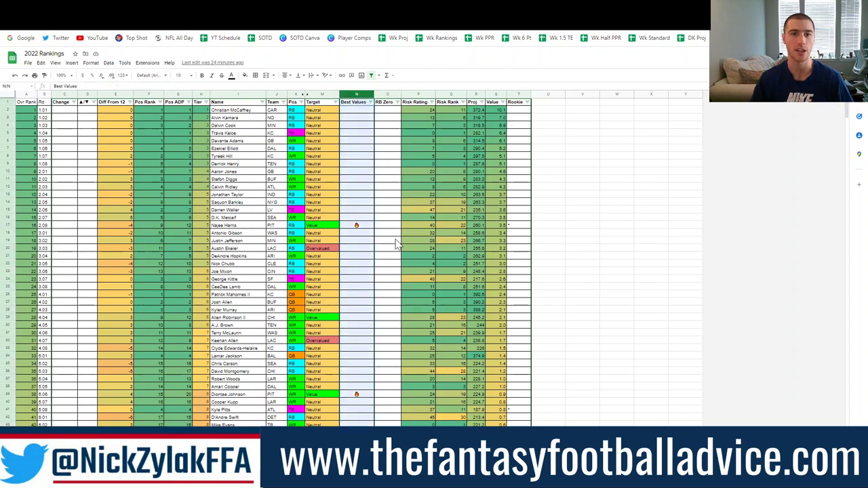
scroll(397, 245, "down", 12)
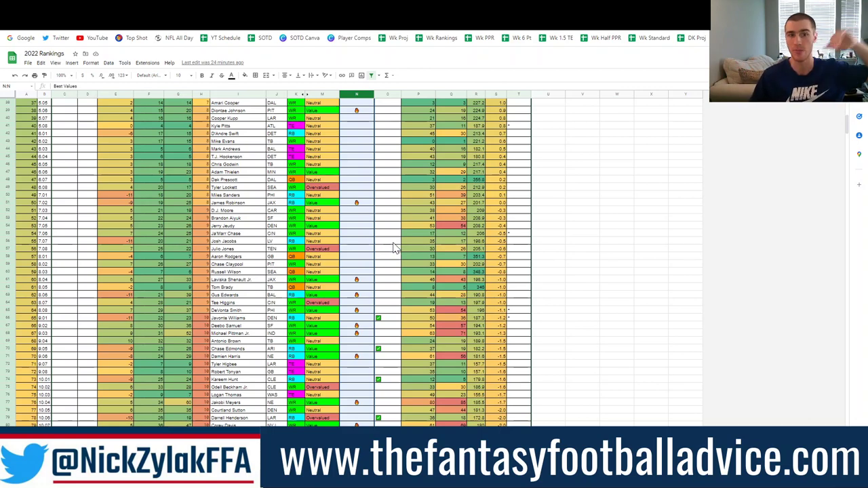
scroll(397, 247, "up", 5)
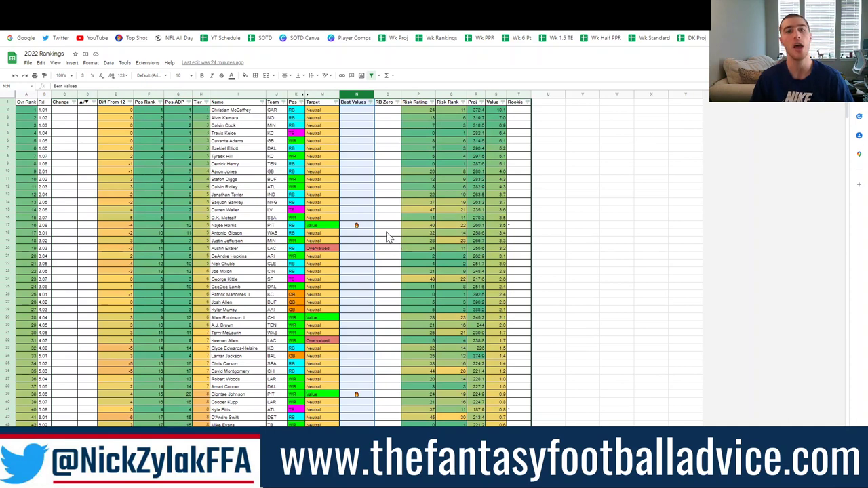
left_click(388, 233)
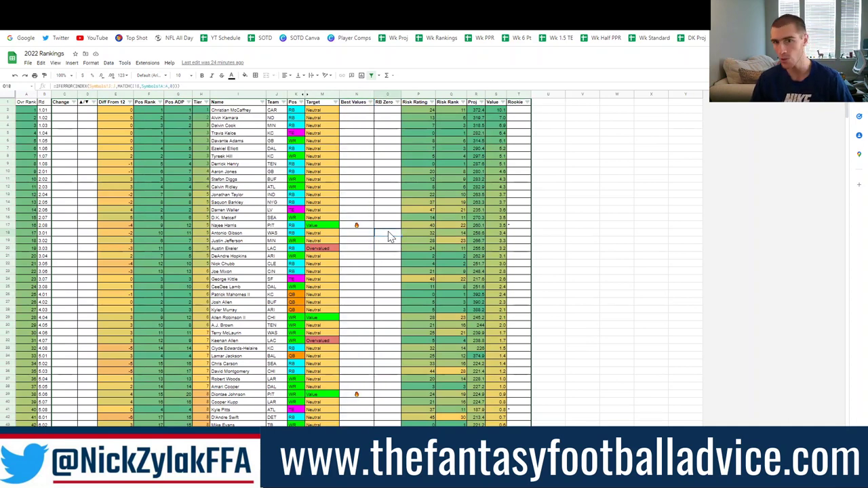
Step: Highlight the Risk Rating, Risk Rank, Proj, Value and Rookie columns one after another
left_click(418, 93)
left_click(448, 93)
left_click(475, 93)
left_click(495, 92)
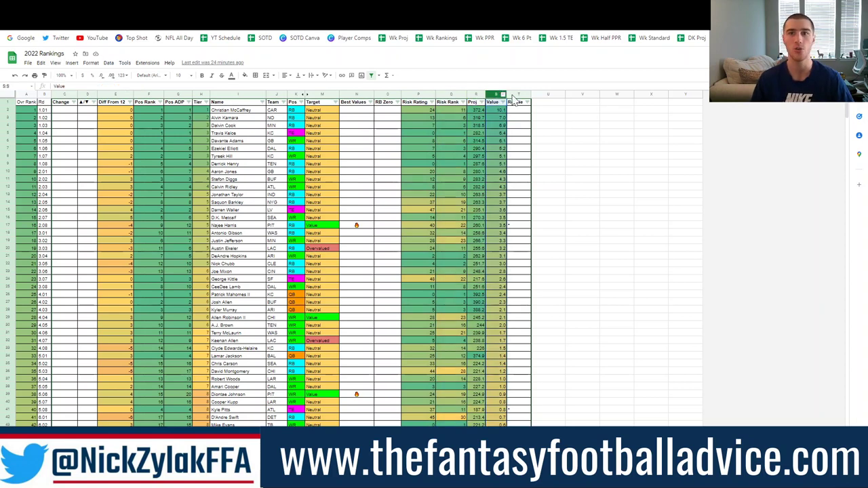
left_click(518, 93)
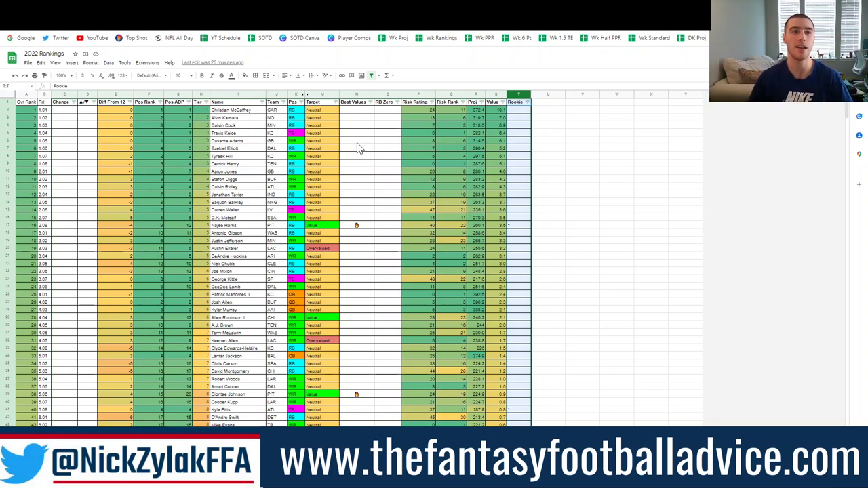
Step: Highlight the Change column and the Rd column in turn, and point out the round-and-pick values at the end of round 1
left_click(74, 95)
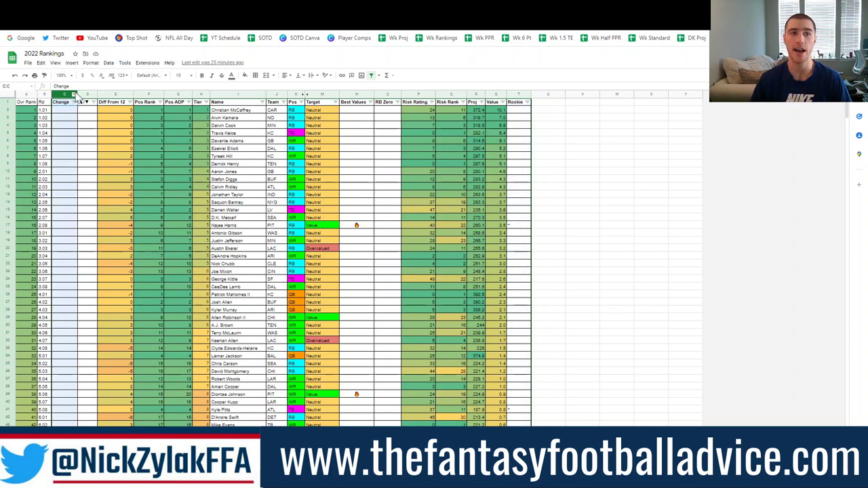
left_click(85, 137)
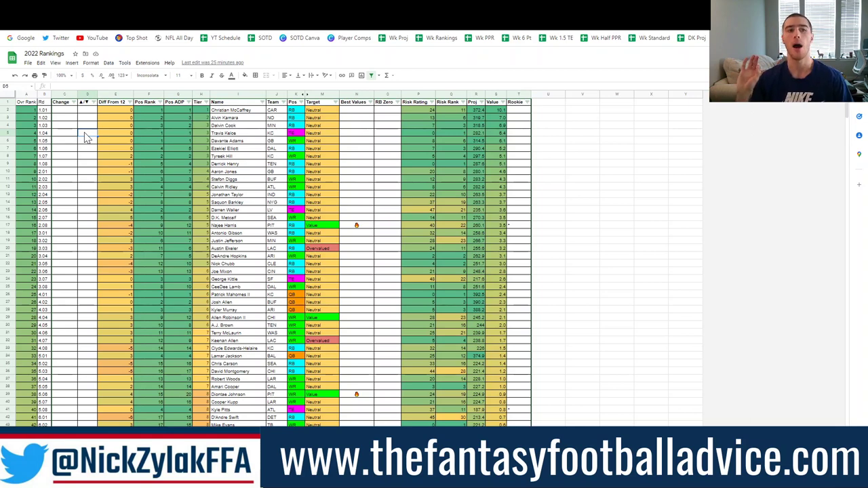
left_click(42, 93)
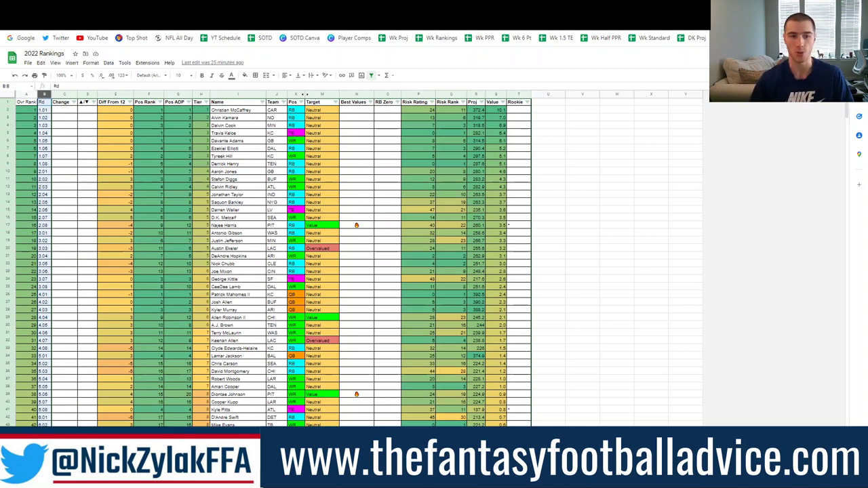
left_click(44, 164)
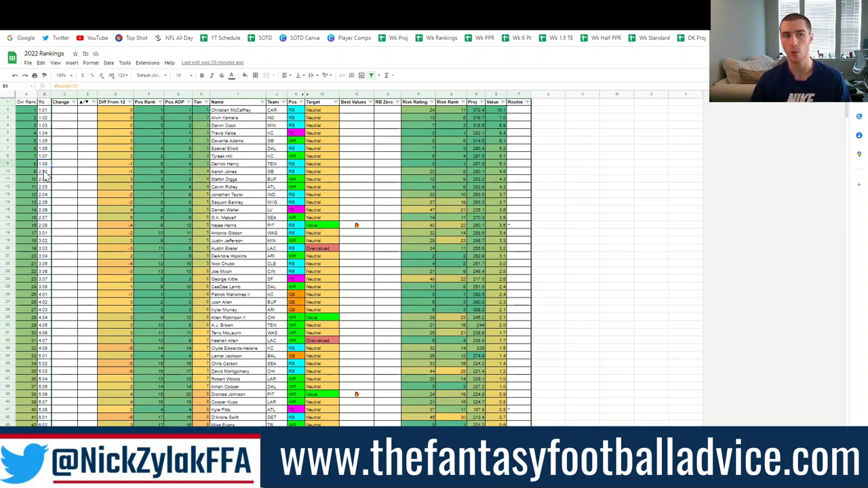
left_click(72, 194)
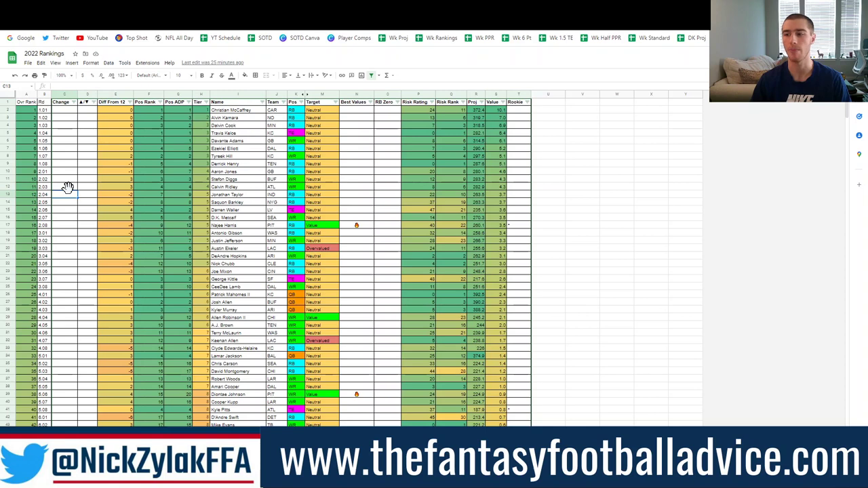
Step: Highlight the Change and ▲/▼ columns together and postpone the Windows update restart reminder until tomorrow
left_click(66, 94)
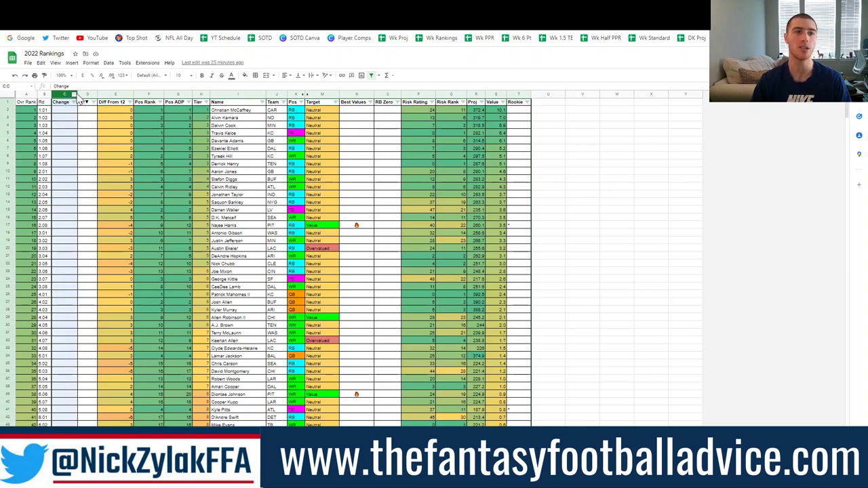
left_click(80, 92, "shift")
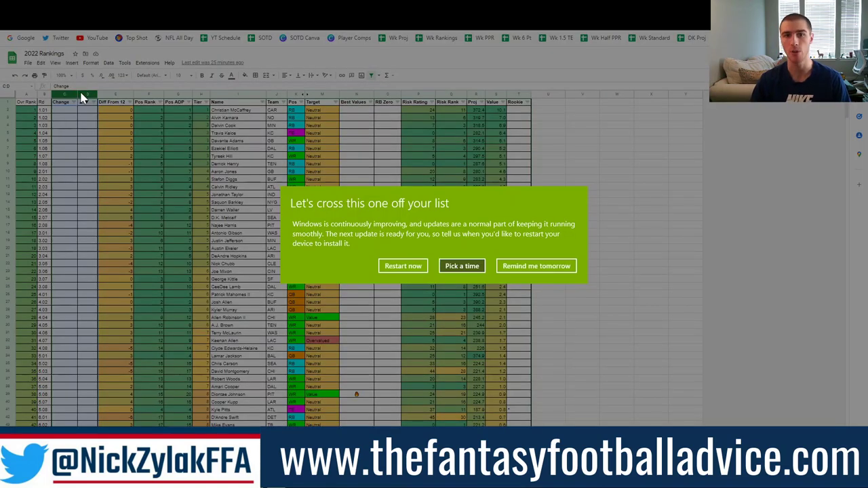
left_click(515, 267)
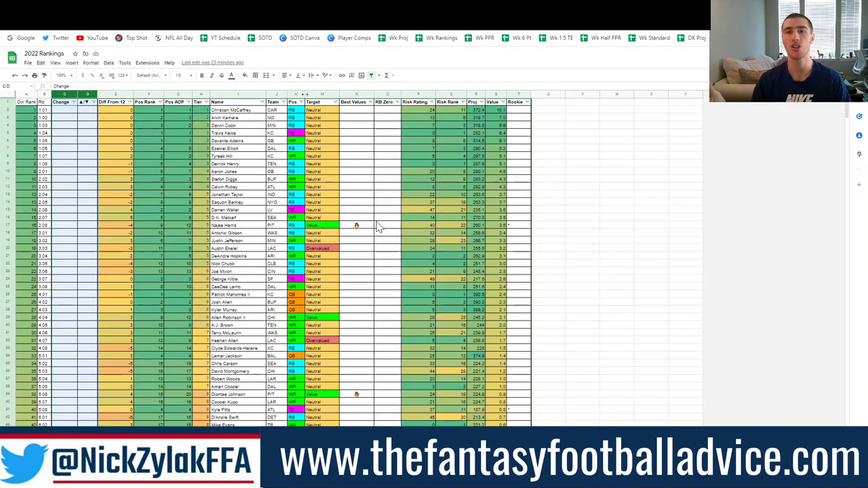